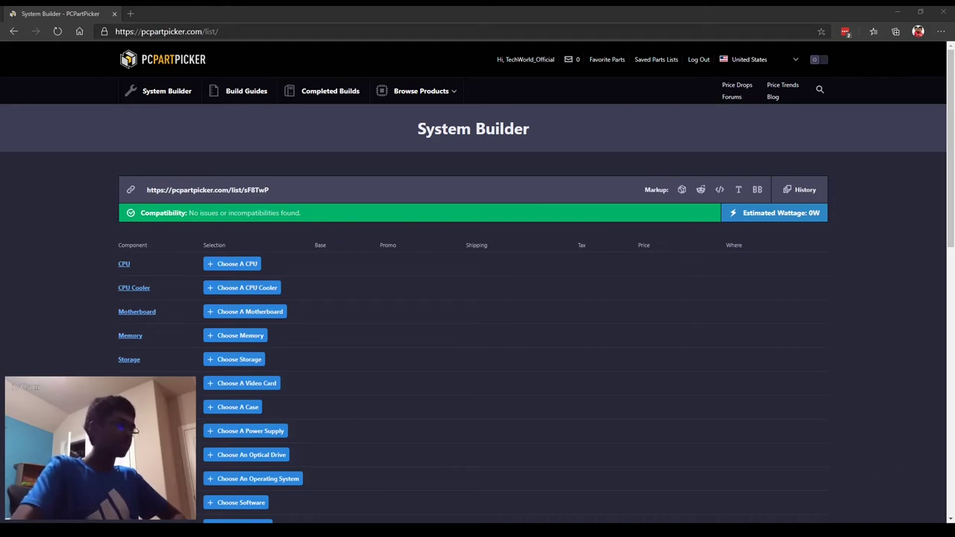
Step: Open the CPU selection list and search it for 3100
key("alt+Tab")
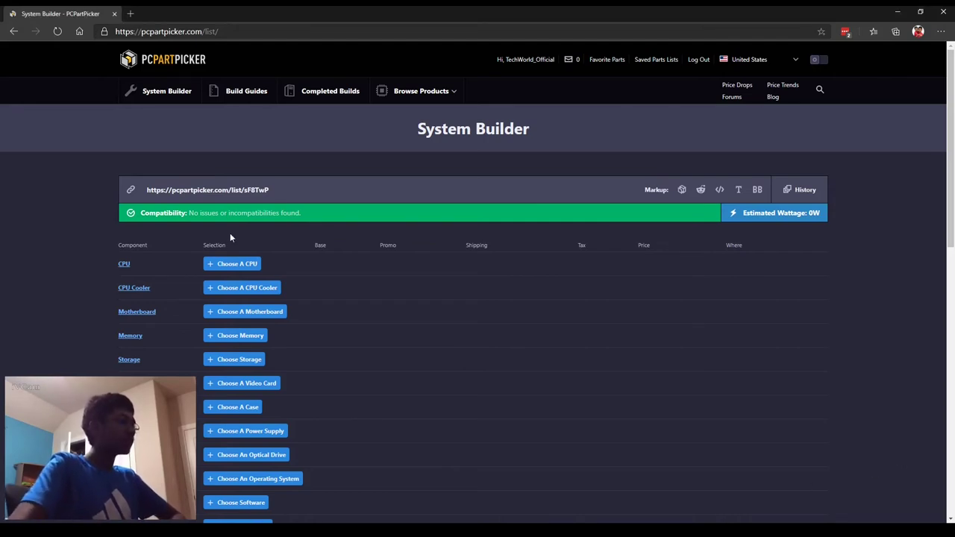
left_click(232, 267)
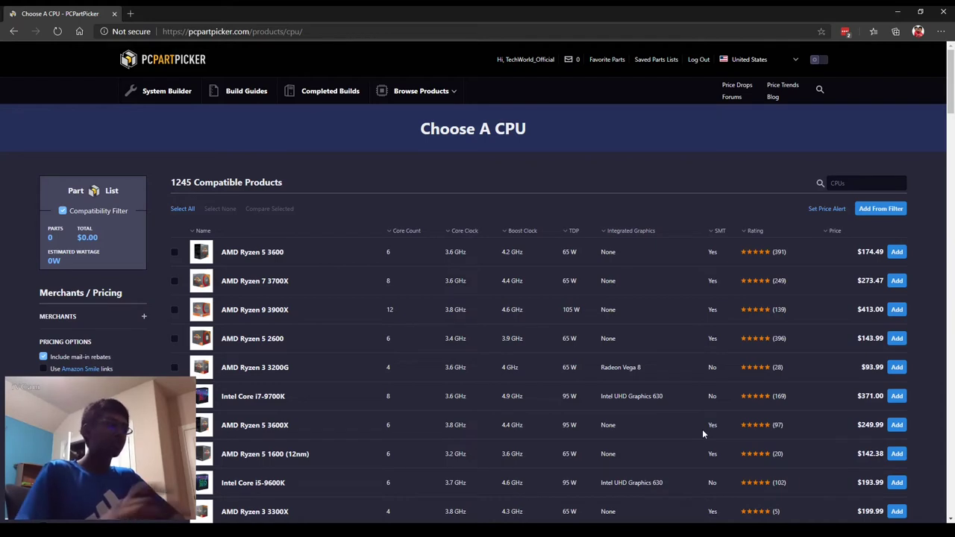
scroll(438, 444, "down", 1)
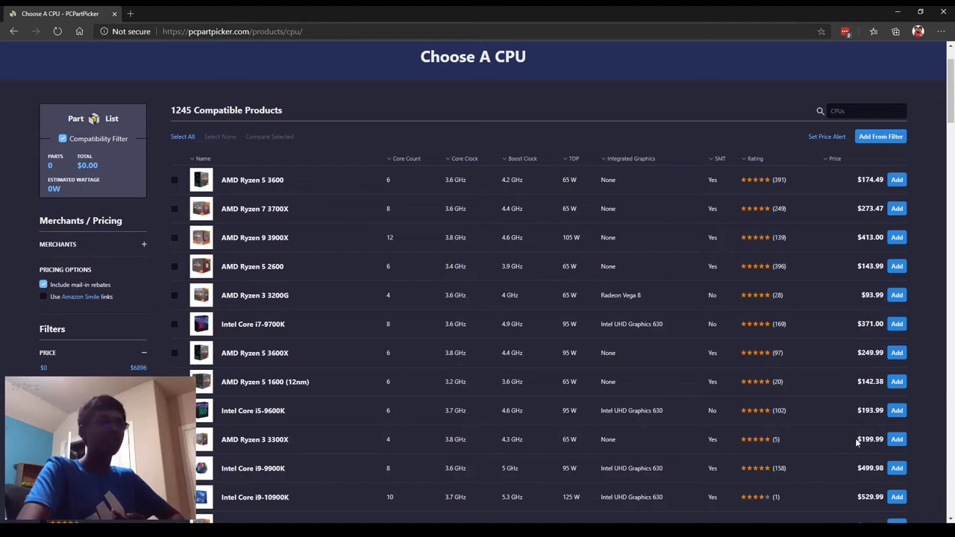
left_click(864, 112)
type("3100")
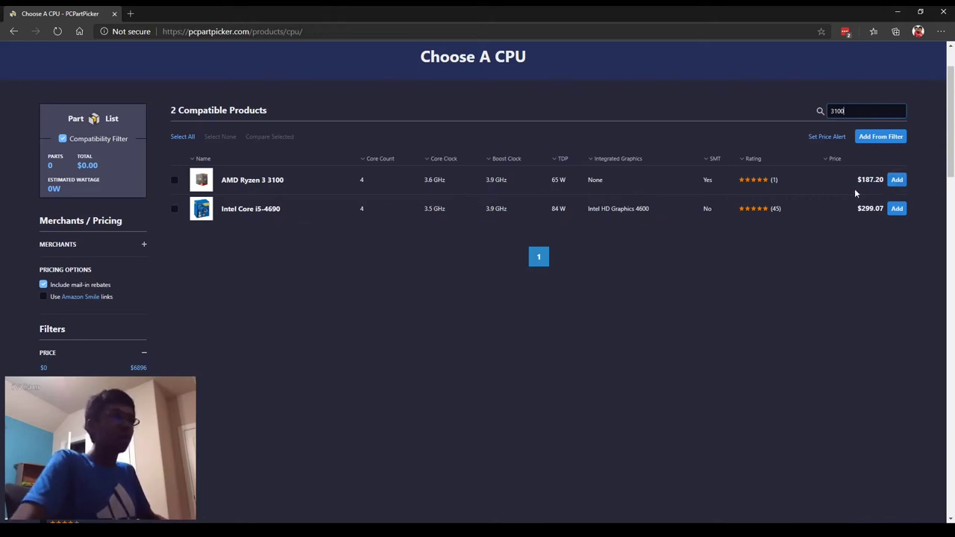
Step: Clear the CPU search and add the AMD Ryzen 5 3600 to the build
key("BackSpace")
key("BackSpace")
key("BackSpace")
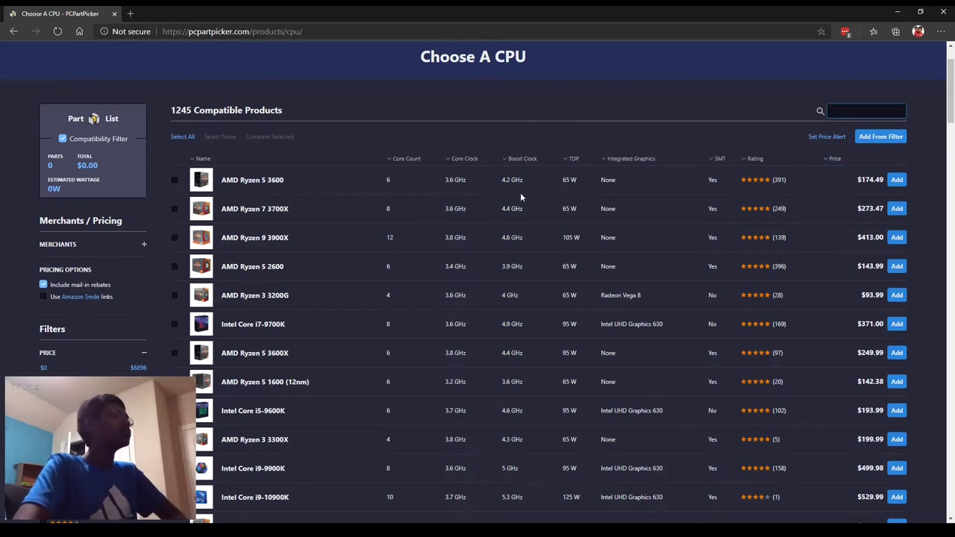
left_click(893, 181)
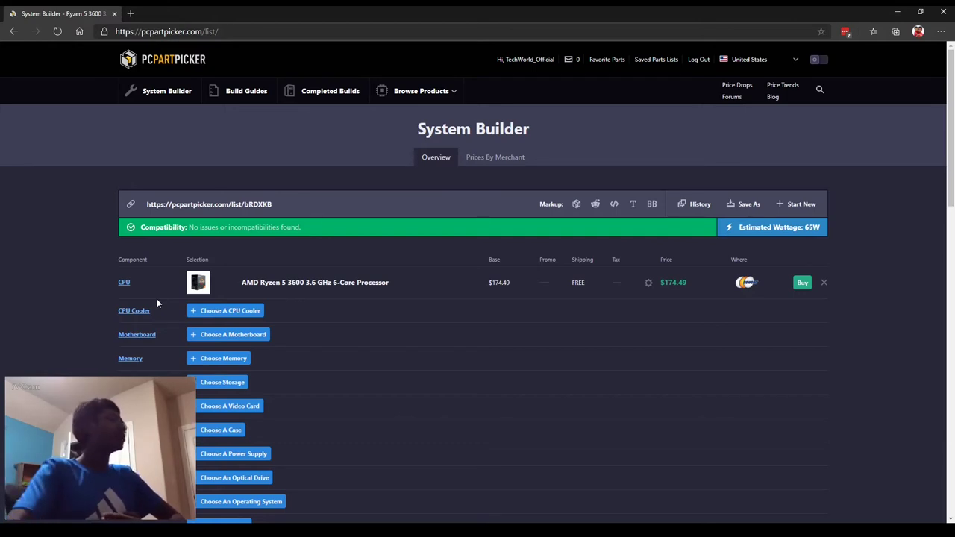
Step: Open the motherboard list, filter it to the AMD B550 chipset and sort it by lowest price first
left_click(213, 336)
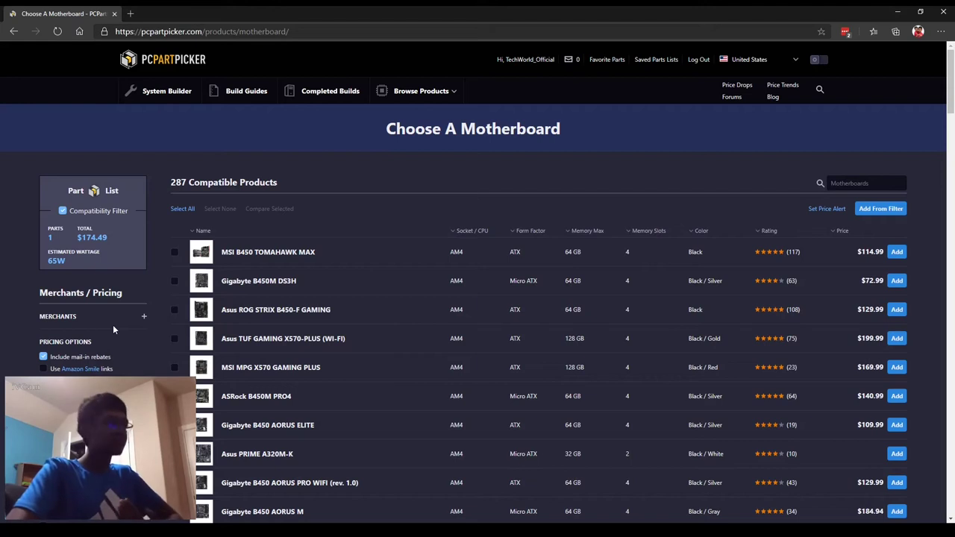
scroll(110, 326, "down", 7)
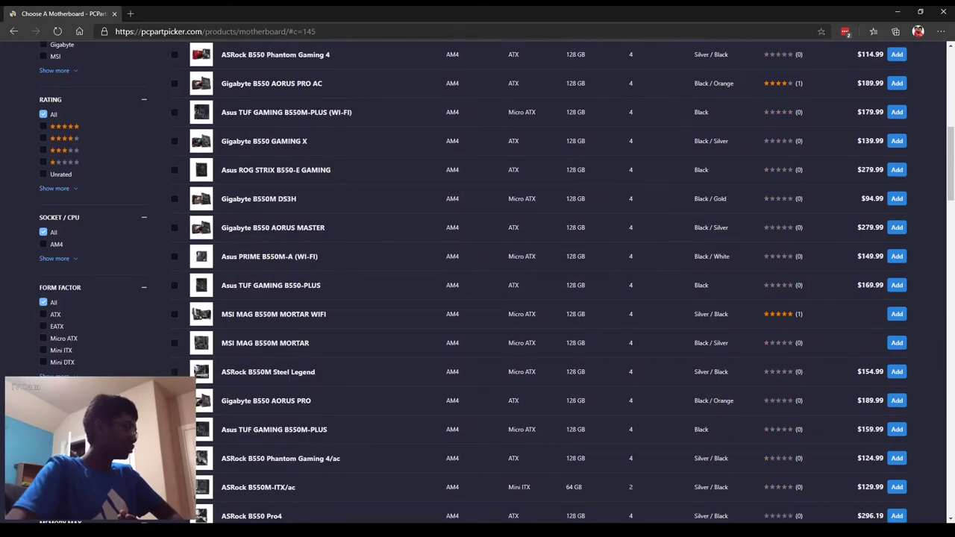
scroll(688, 340, "down", 3)
scroll(688, 339, "up", 7)
scroll(688, 342, "up", 3)
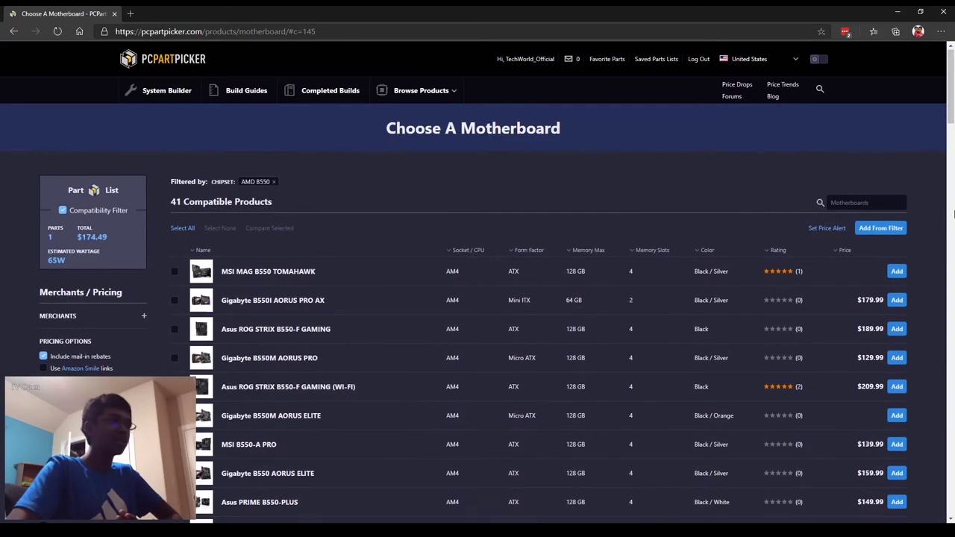
left_click(843, 250)
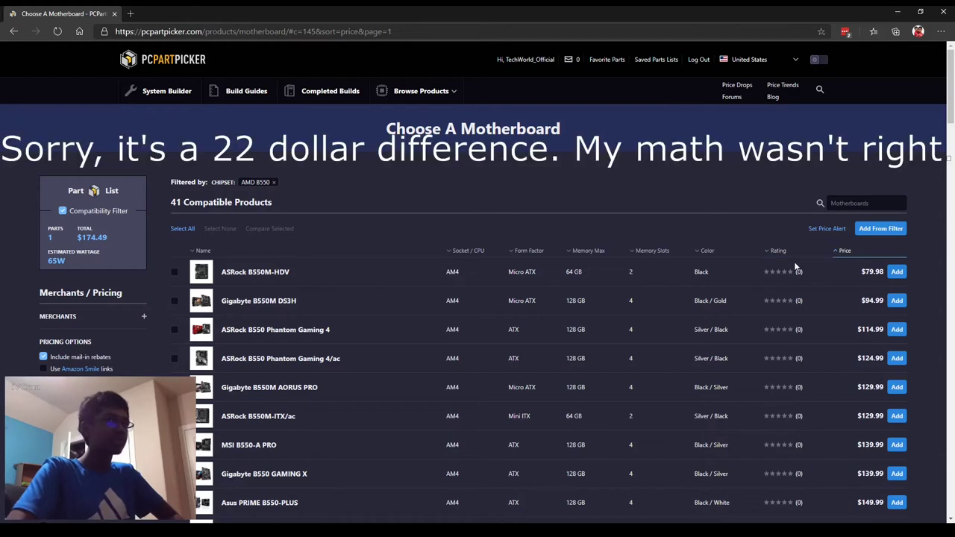
Step: View the enlarged photo of the Gigabyte B550M DS3H motherboard and add the board to the build
left_click(282, 305)
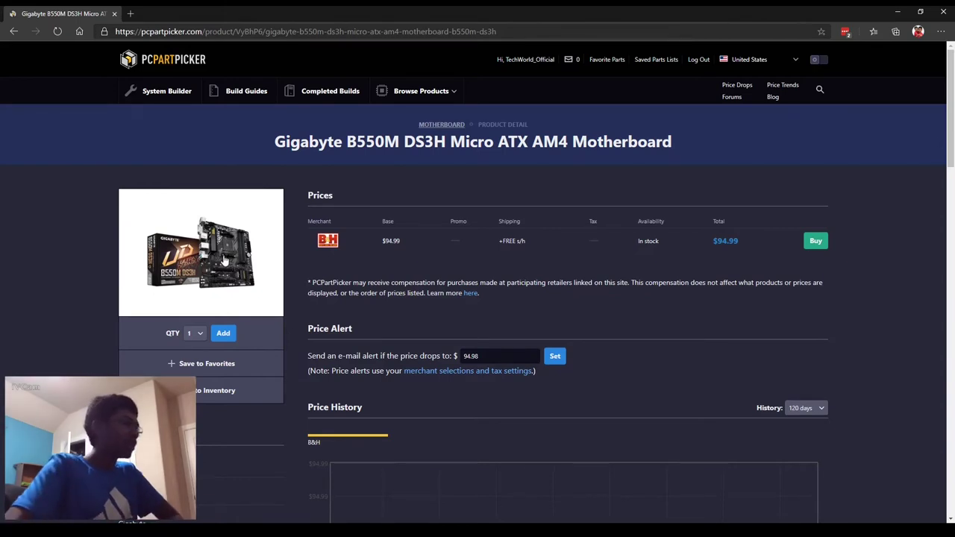
left_click(224, 259)
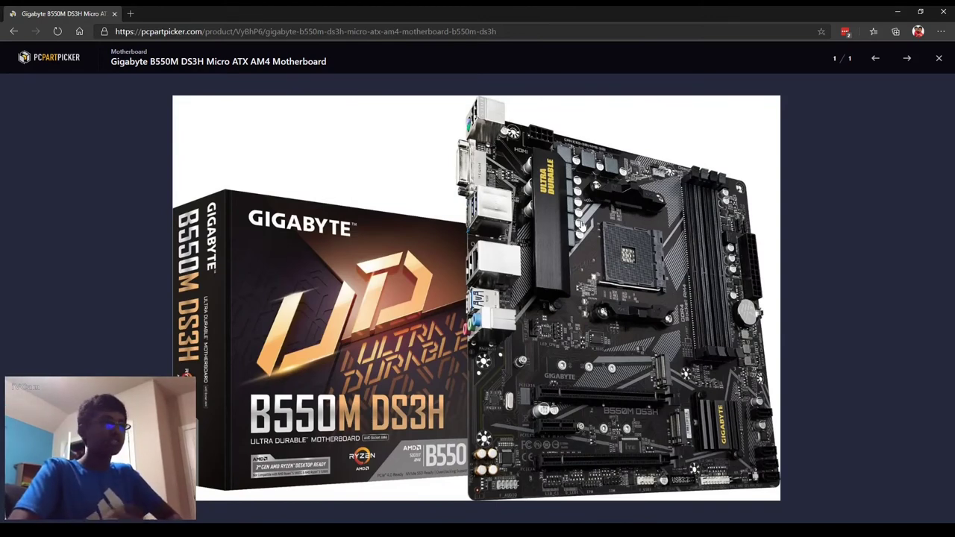
left_click(939, 58)
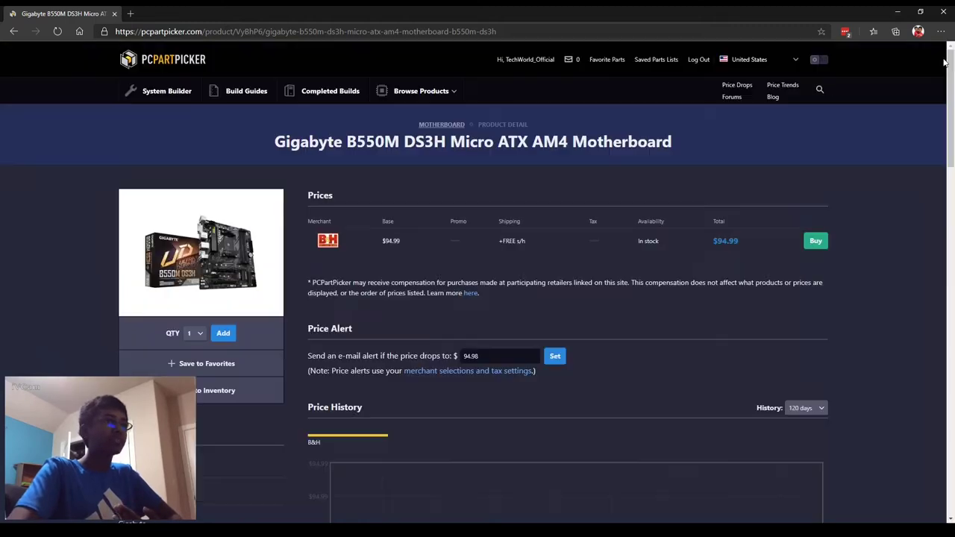
left_click(219, 340)
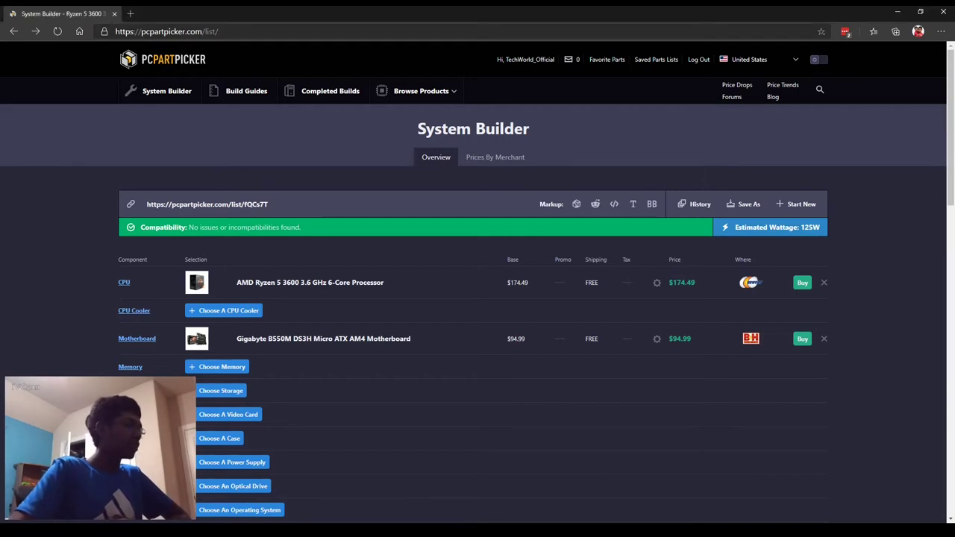
Step: Filter the memory list to DDR4, a minimum speed of 3200 and 2 x 8GB modules, sorted by lowest price first
left_click(236, 373)
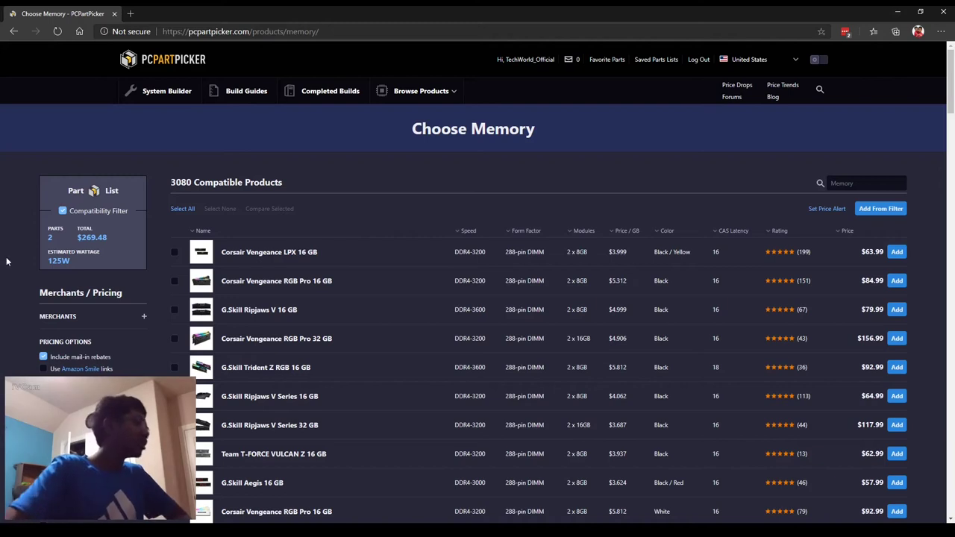
scroll(15, 268, "down", 15)
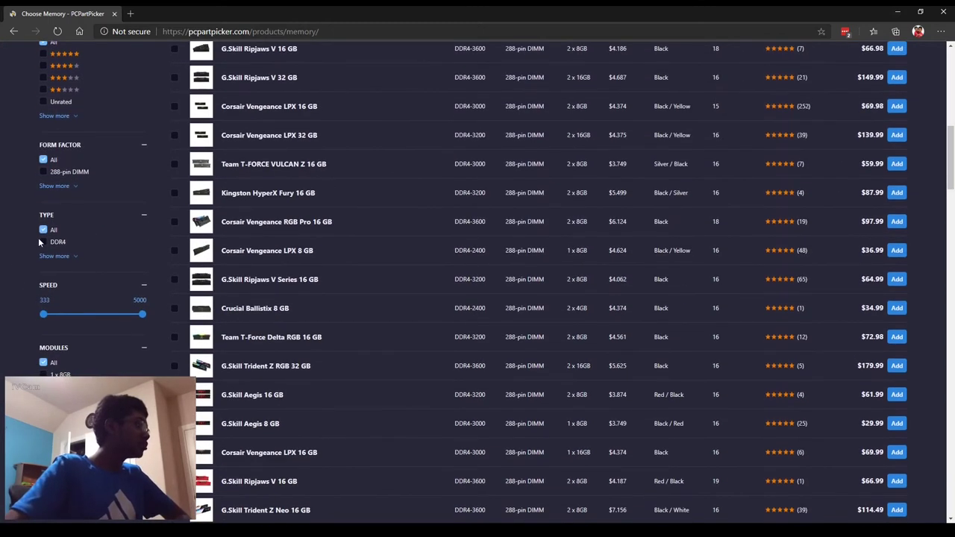
left_click(42, 242)
left_click(45, 300)
type("3200")
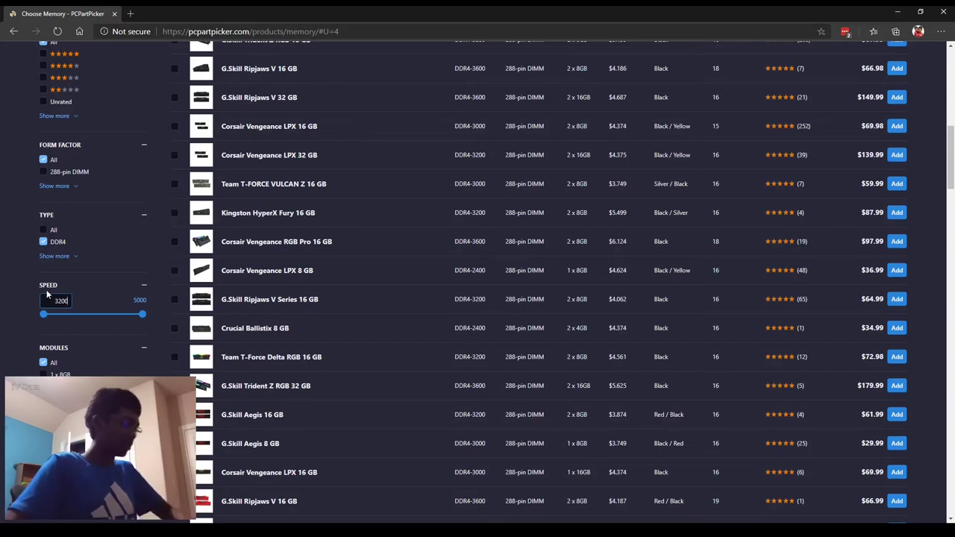
key("Return")
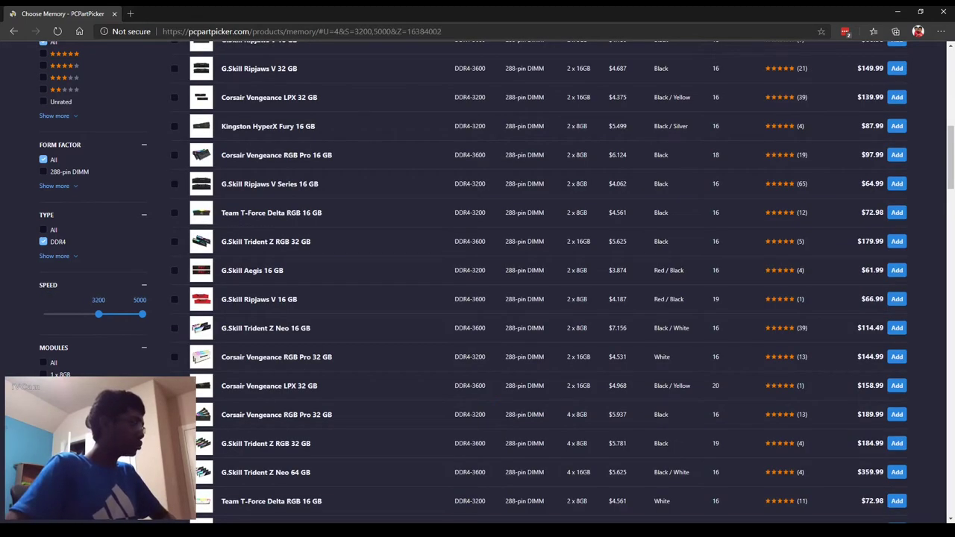
scroll(350, 362, "up", 5)
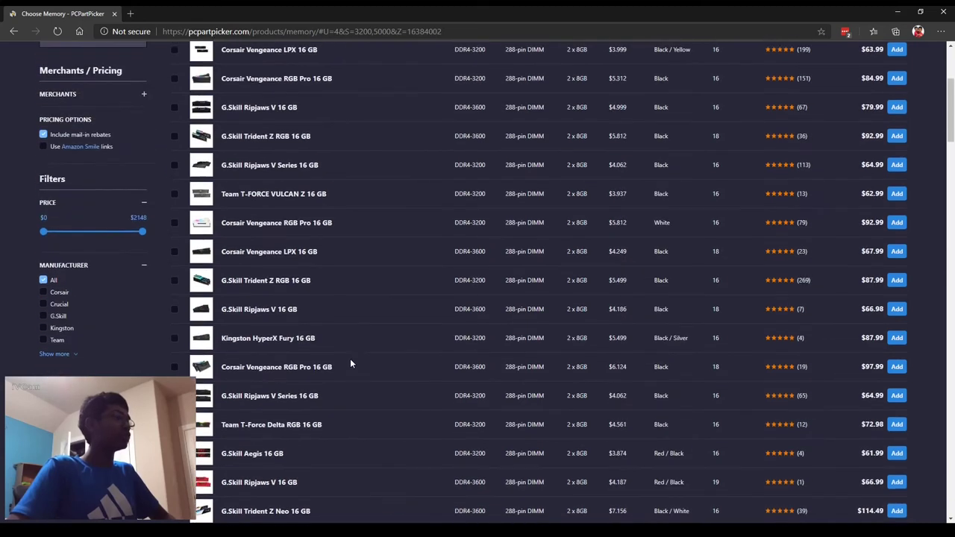
scroll(350, 358, "up", 3)
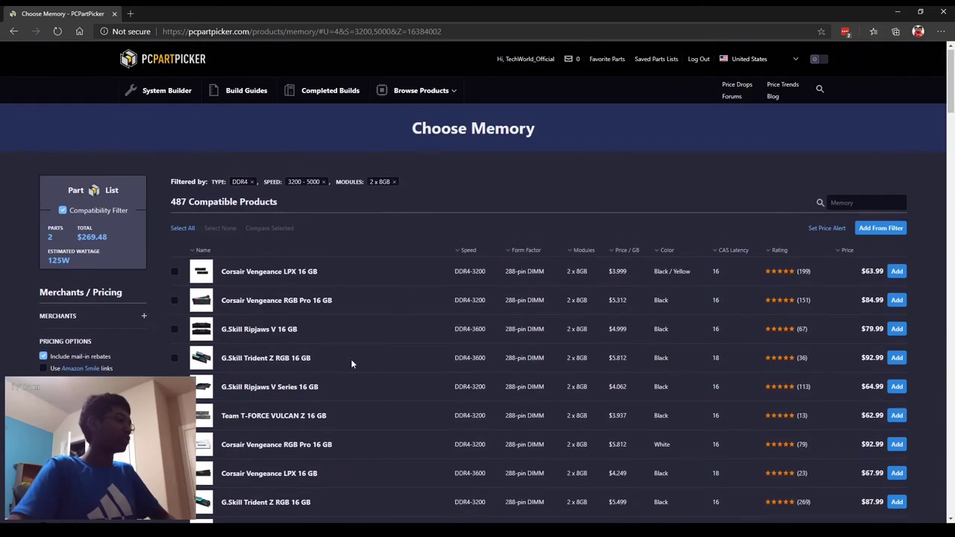
left_click(880, 255)
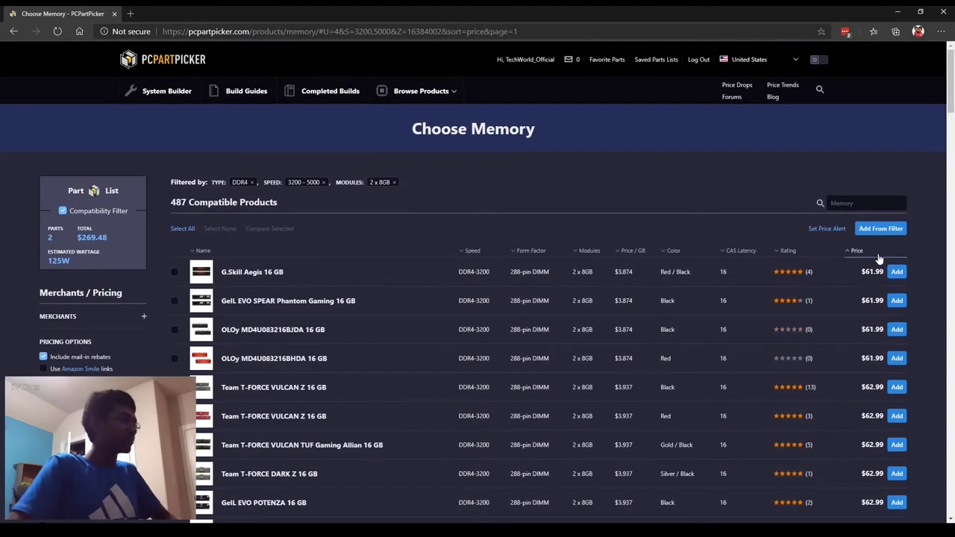
Step: Open the product page of the G.Skill Aegis 16 GB DDR4-3200 kit and view its enlarged photo
left_click(259, 276)
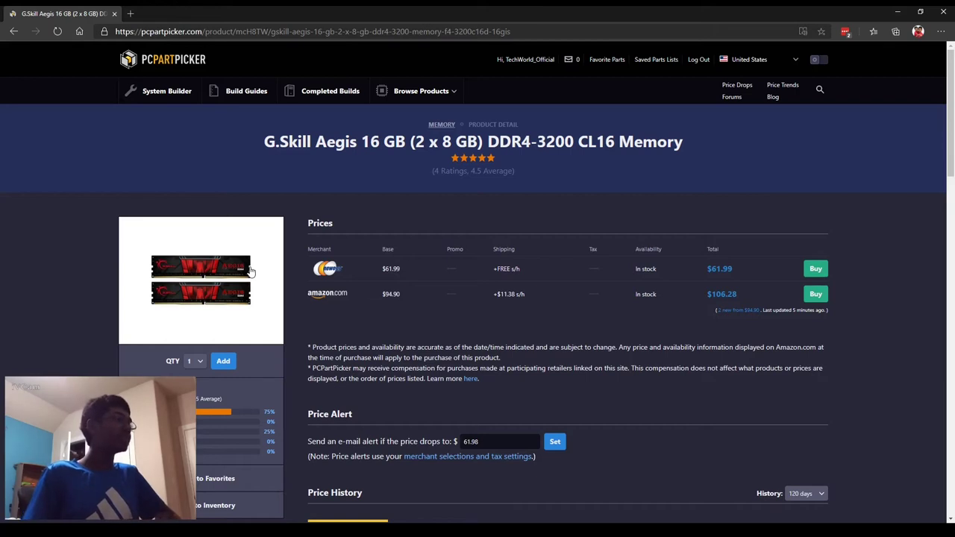
left_click(253, 272)
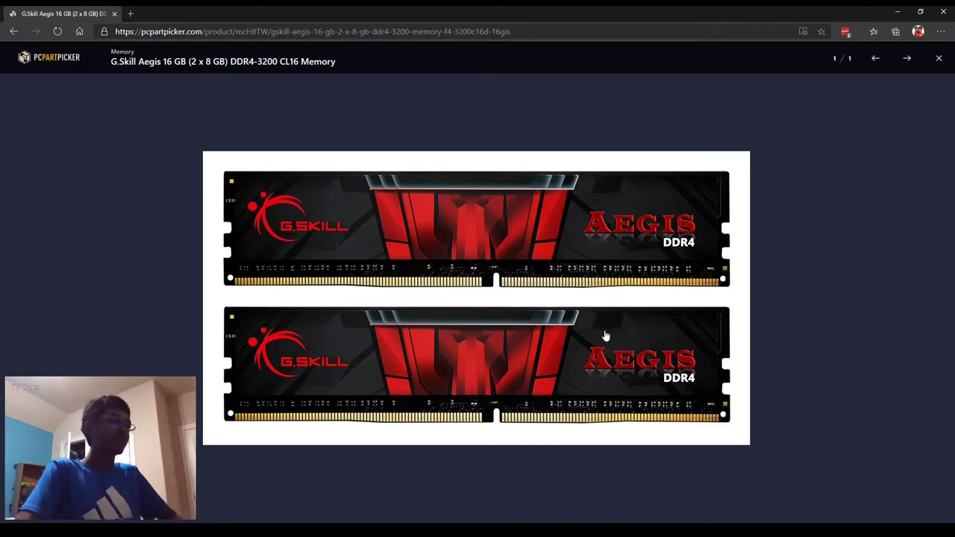
left_click(939, 58)
Step: Check the G.Skill Aegis kit's price history and reviews, and add the memory to the build
scroll(809, 208, "down", 6)
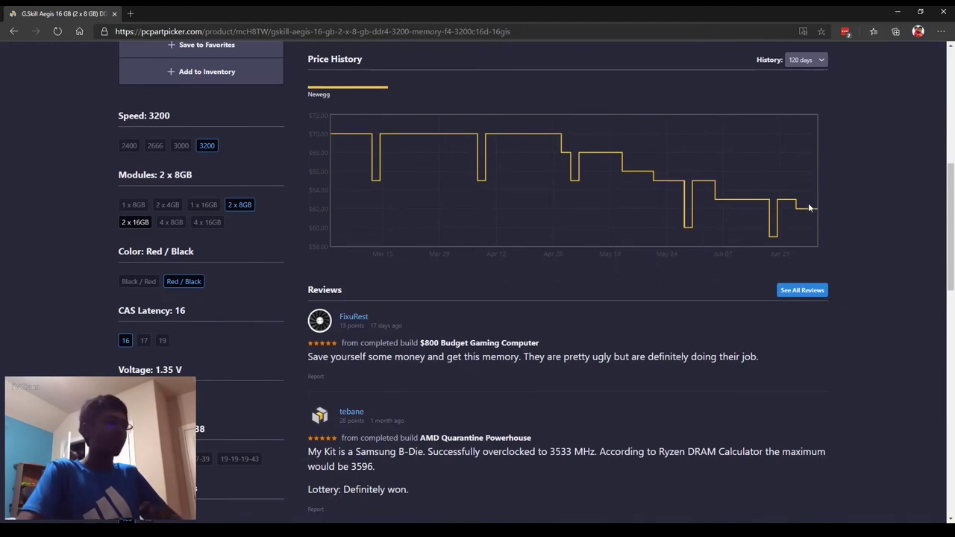
scroll(501, 356, "down", 1)
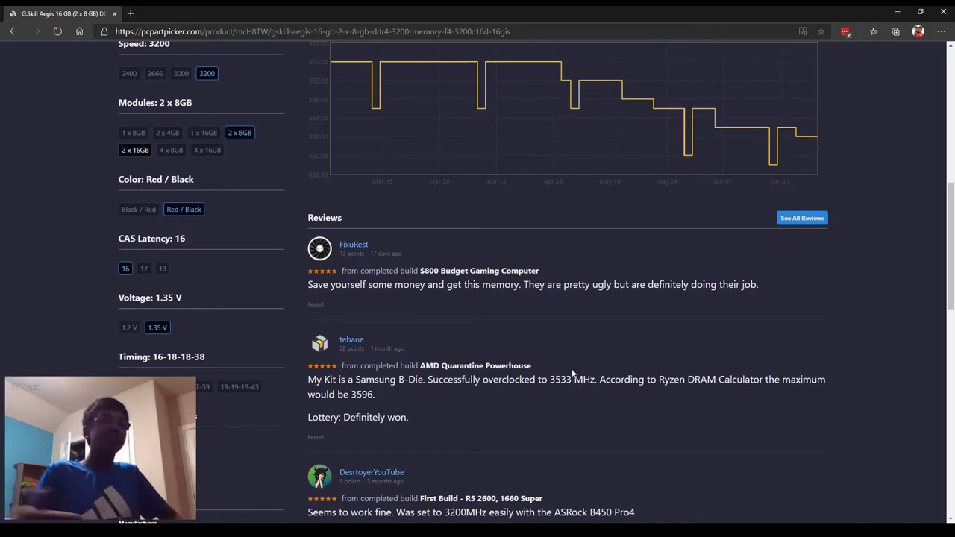
scroll(576, 373, "down", 2)
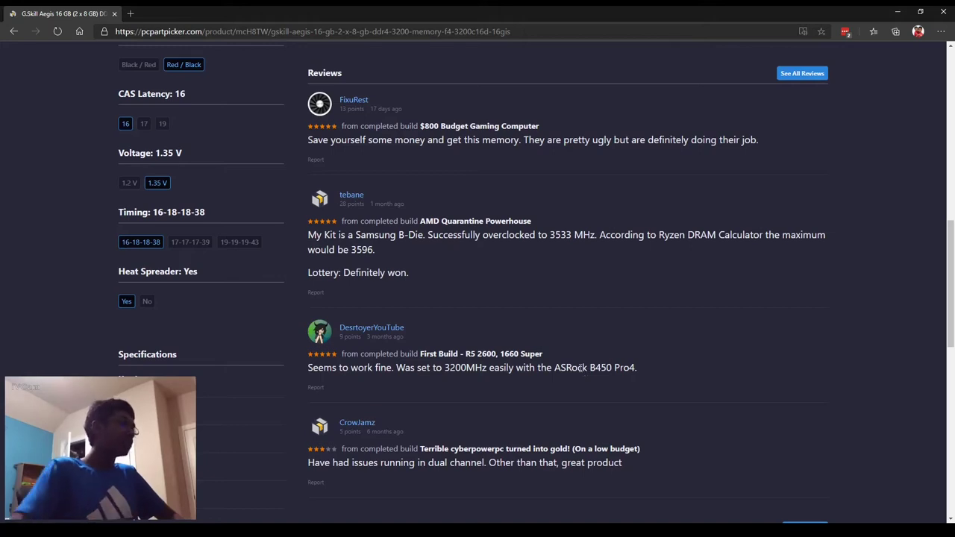
scroll(584, 370, "up", 6)
left_click(213, 144)
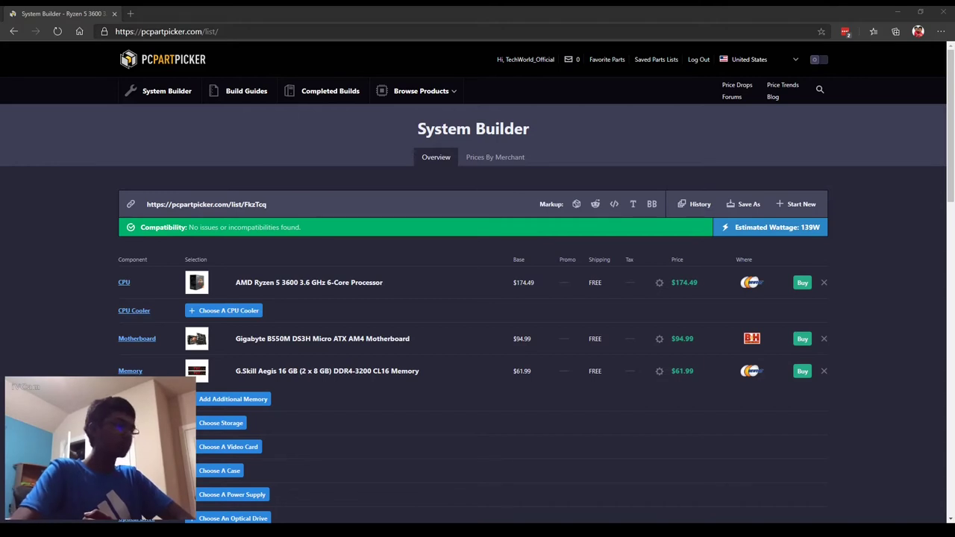
Step: Open the storage list and filter it to NVMe drives of type SSD
left_click(194, 447)
left_click(200, 423)
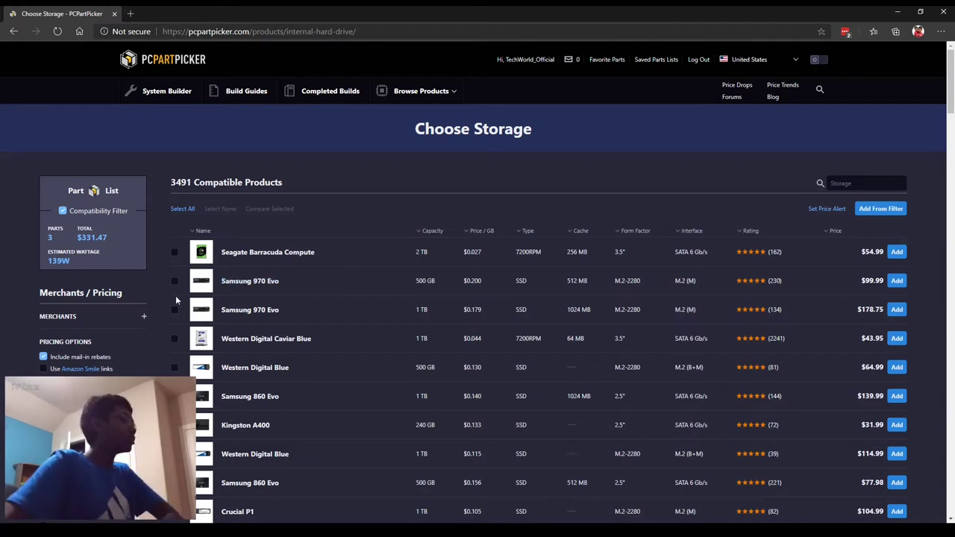
scroll(176, 299, "down", 15)
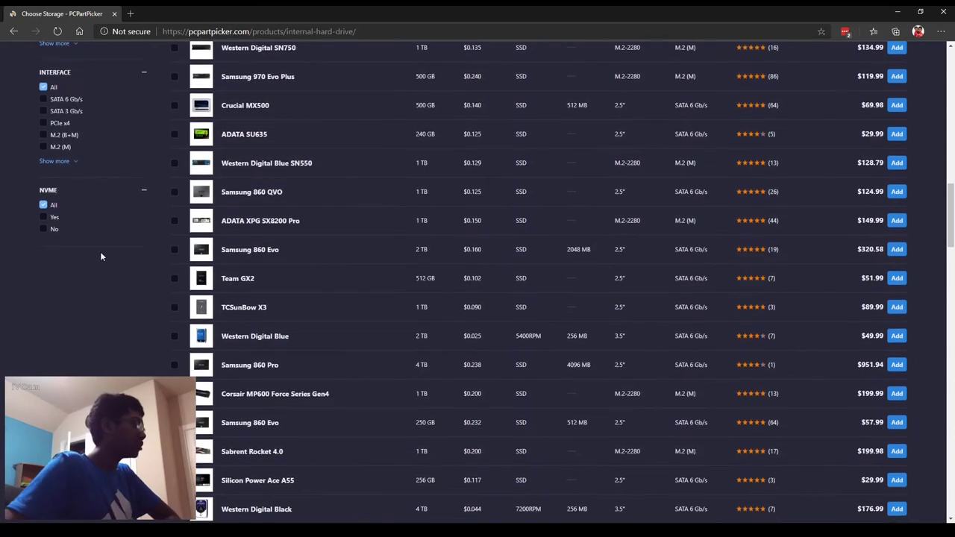
left_click(43, 216)
scroll(157, 264, "up", 4)
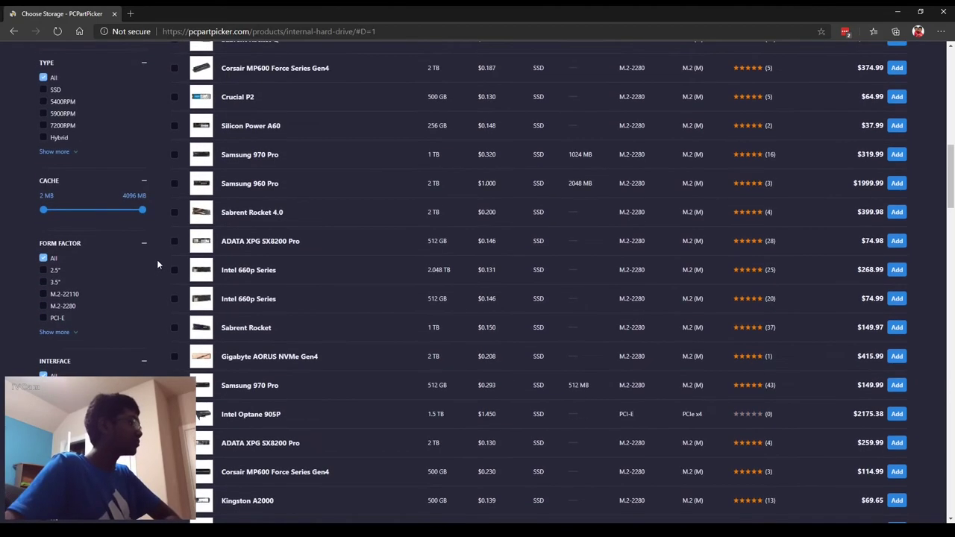
scroll(157, 264, "up", 2)
left_click(45, 235)
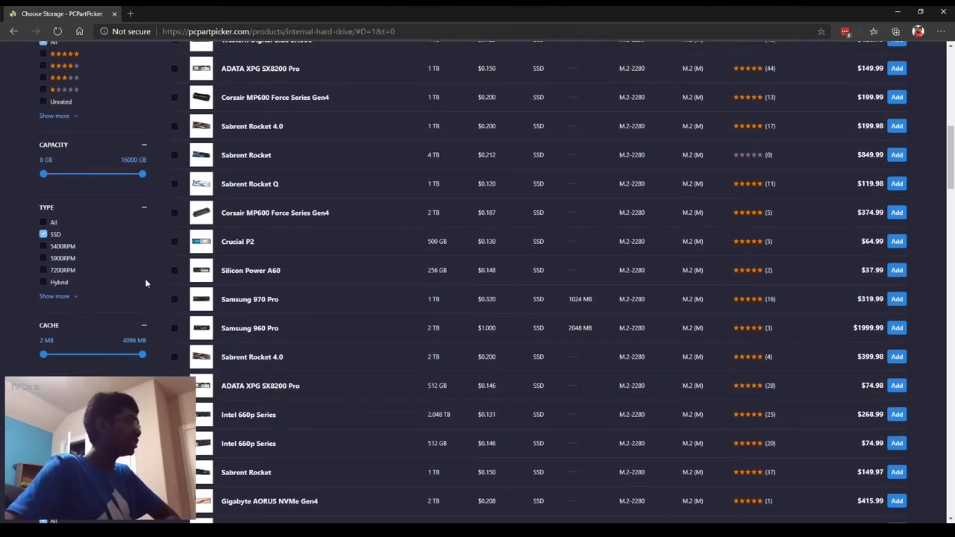
Step: Set the storage filter's minimum capacity to 500 GB
scroll(145, 283, "up", 2)
left_click(46, 305)
key("BackSpace")
type("500")
key("Return")
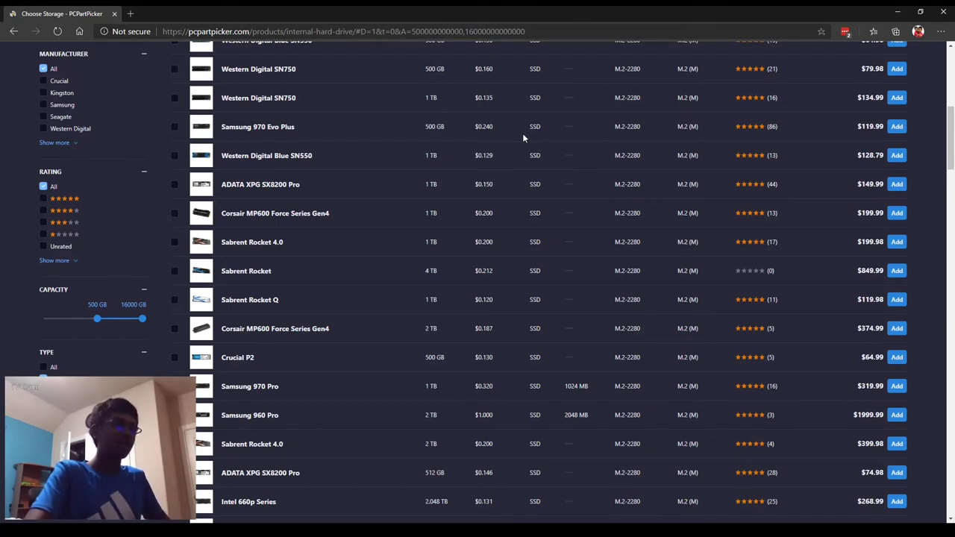
Step: Sort the filtered drives by lowest price first and add the 500 GB Crucial P1 to the build
scroll(502, 168, "up", 6)
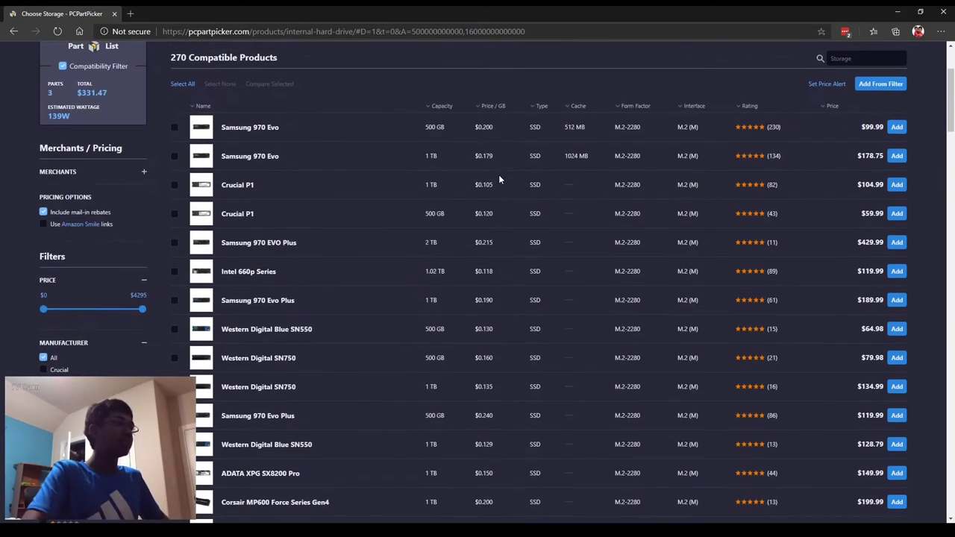
left_click(871, 255)
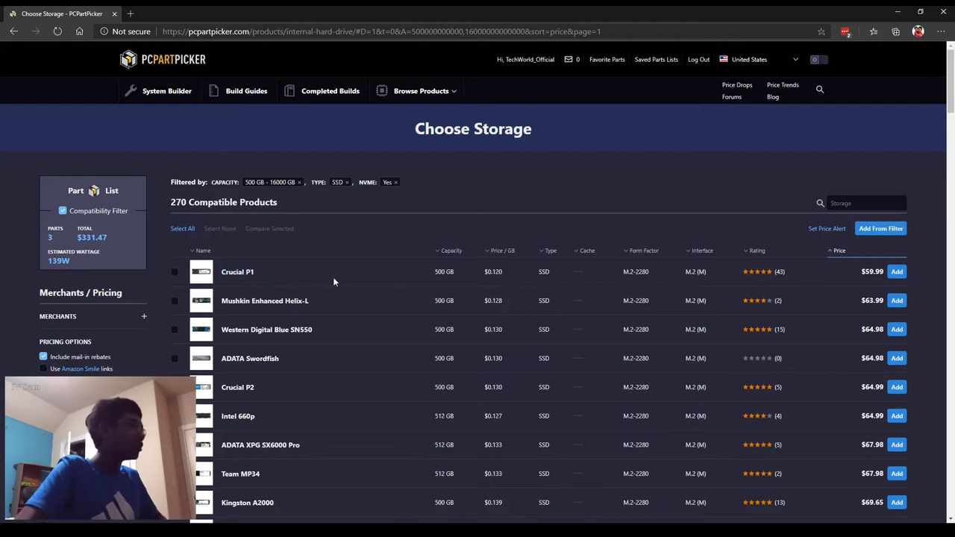
left_click(897, 273)
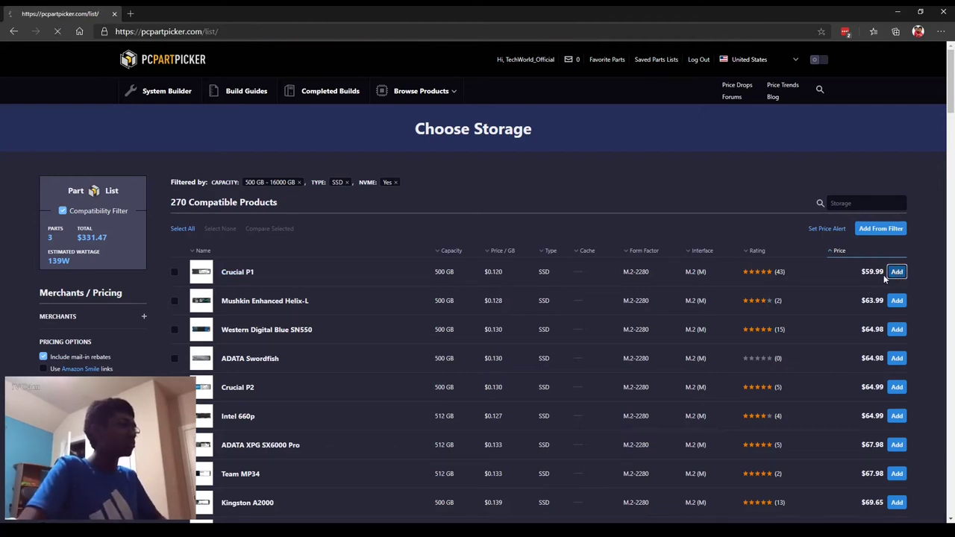
Step: Open the storage list again and add the 2 TB Seagate Barracuda Compute hard drive to the build
scroll(366, 266, "down", 2)
left_click(259, 167)
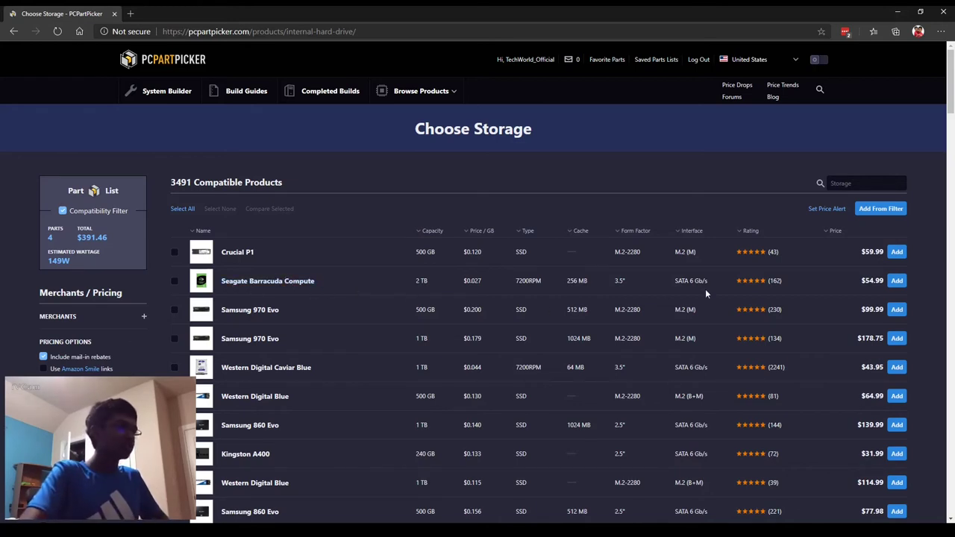
left_click(901, 282)
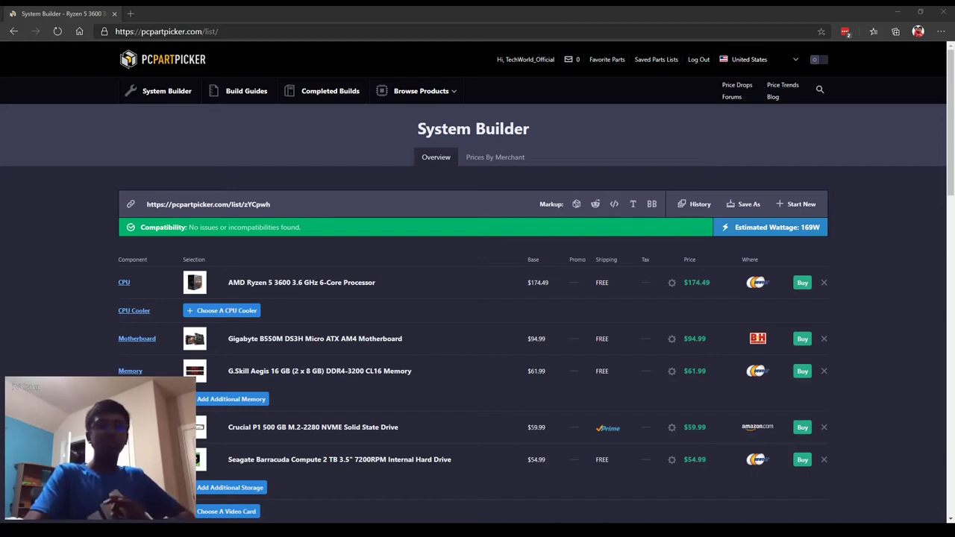
Step: Open the video card list and filter it to the GeForce GTX 1660 SUPER chipset
scroll(239, 320, "down", 3)
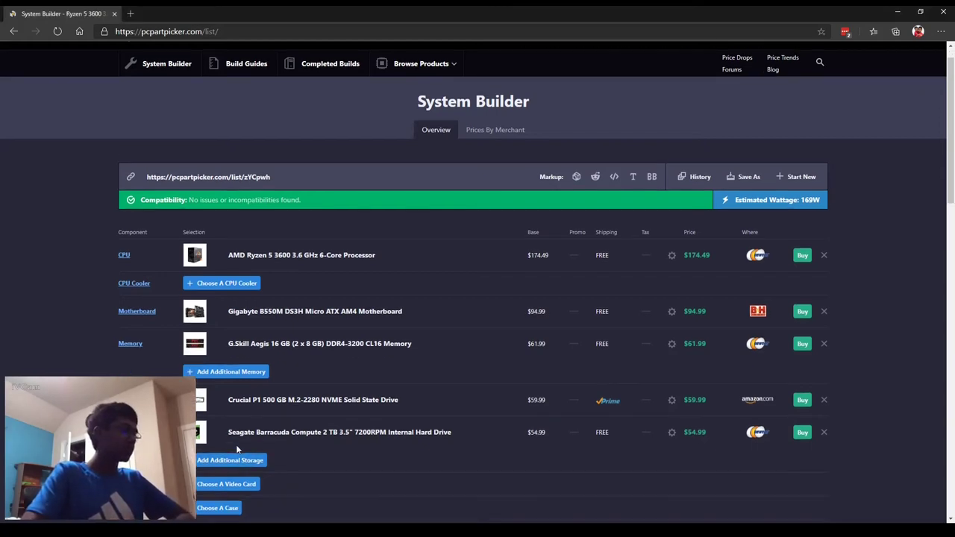
left_click(241, 298)
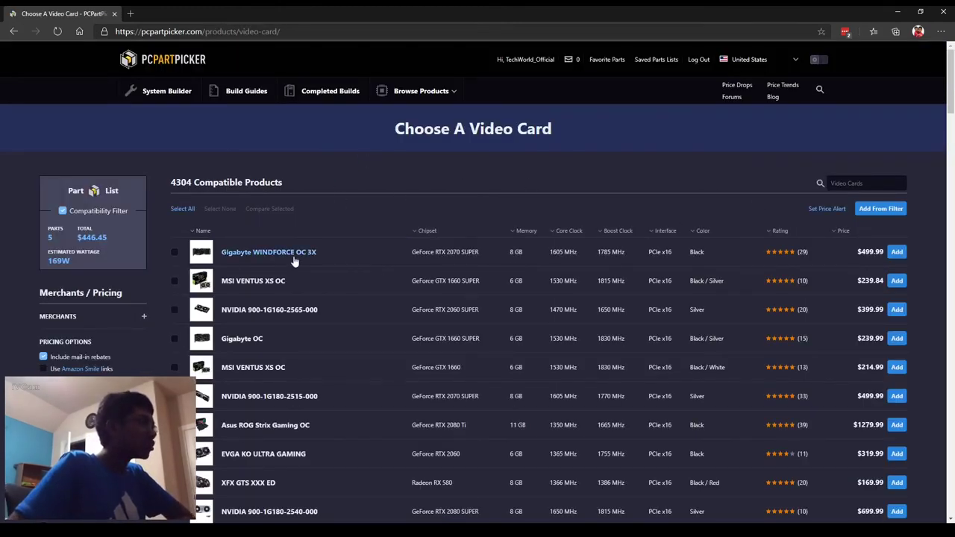
mouse_move(212, 282)
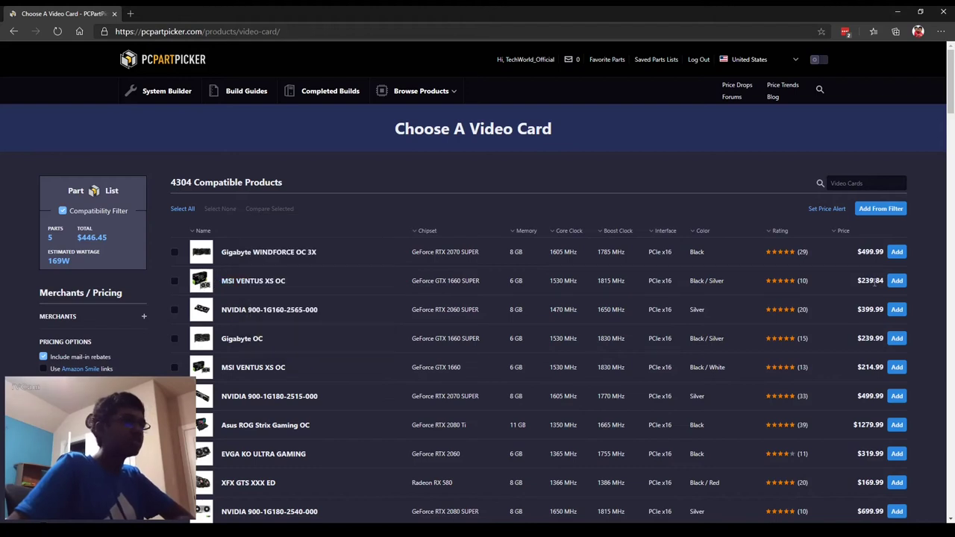
scroll(112, 344, "down", 6)
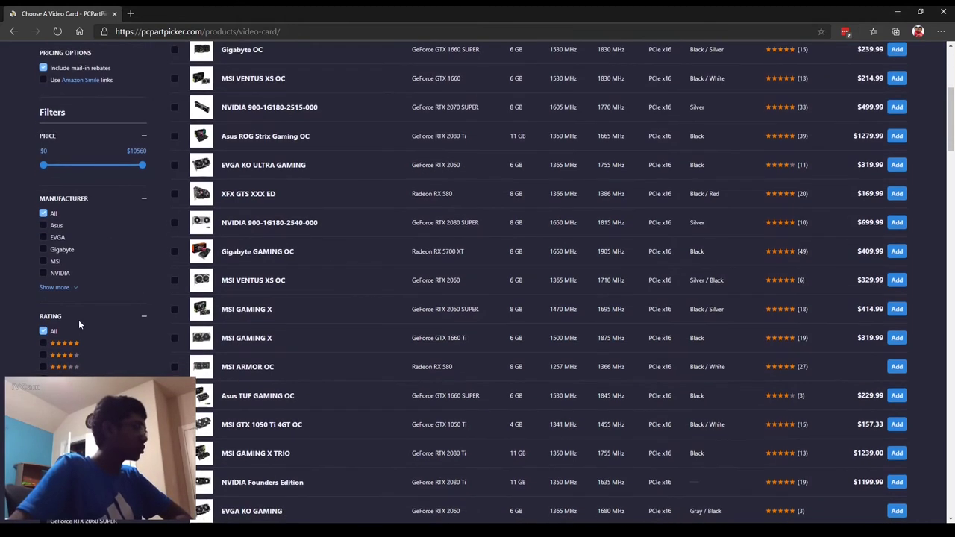
left_click(89, 343)
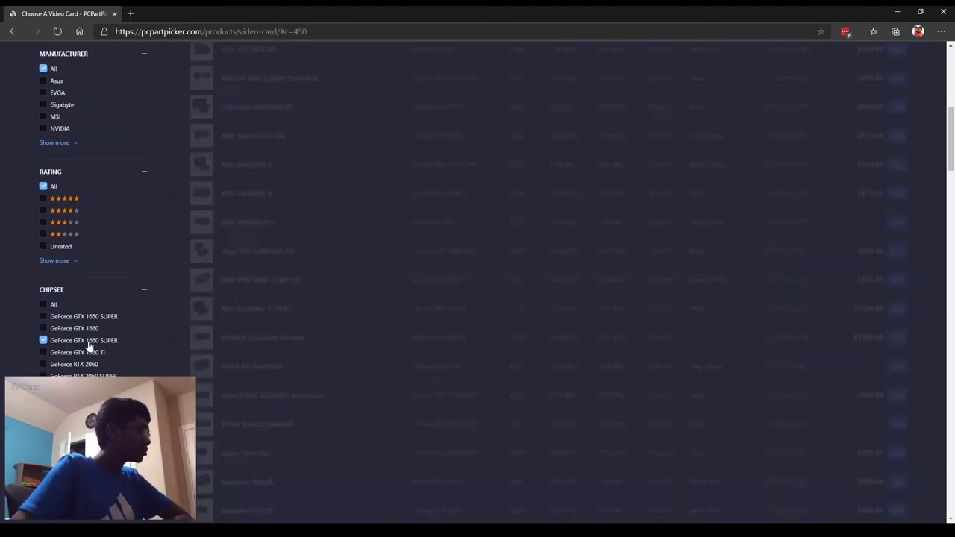
Step: Sort the filtered video cards by lowest price first and add the Asus TUF GAMING OC to the build
scroll(87, 224, "down", 6)
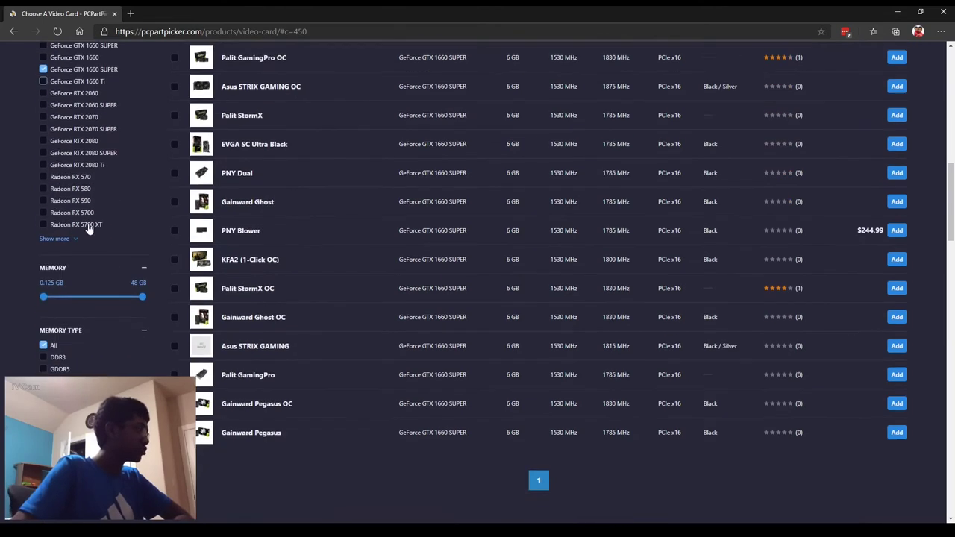
scroll(88, 226, "down", 15)
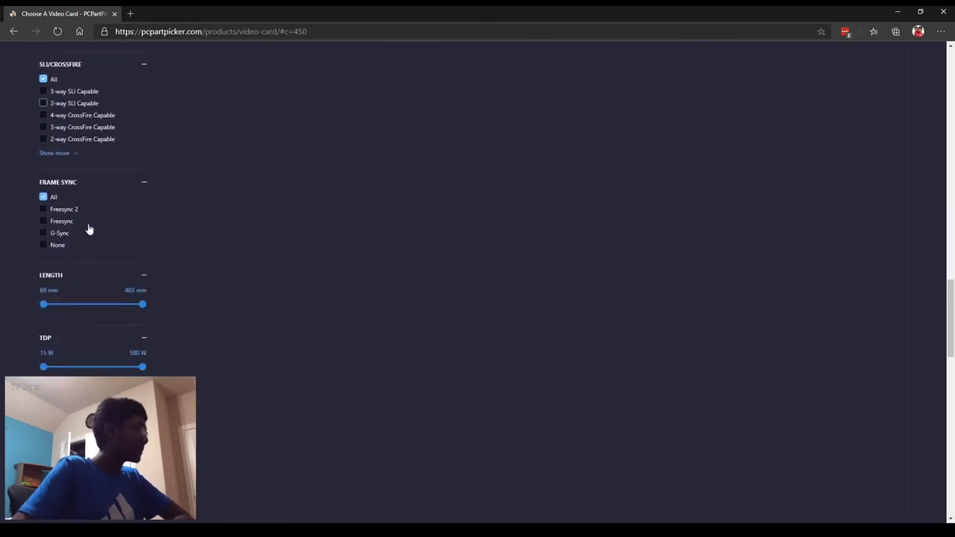
scroll(88, 226, "down", 5)
scroll(90, 231, "up", 20)
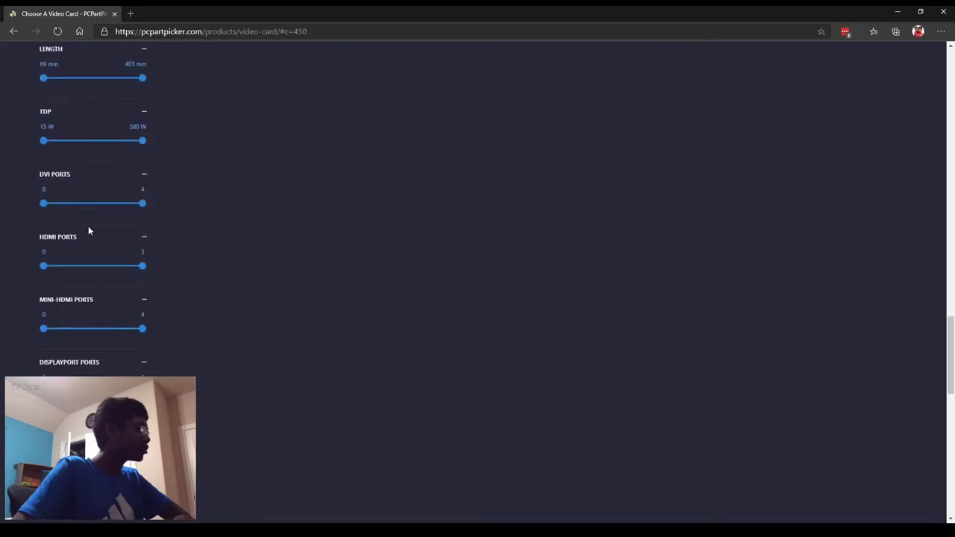
scroll(90, 244, "up", 3)
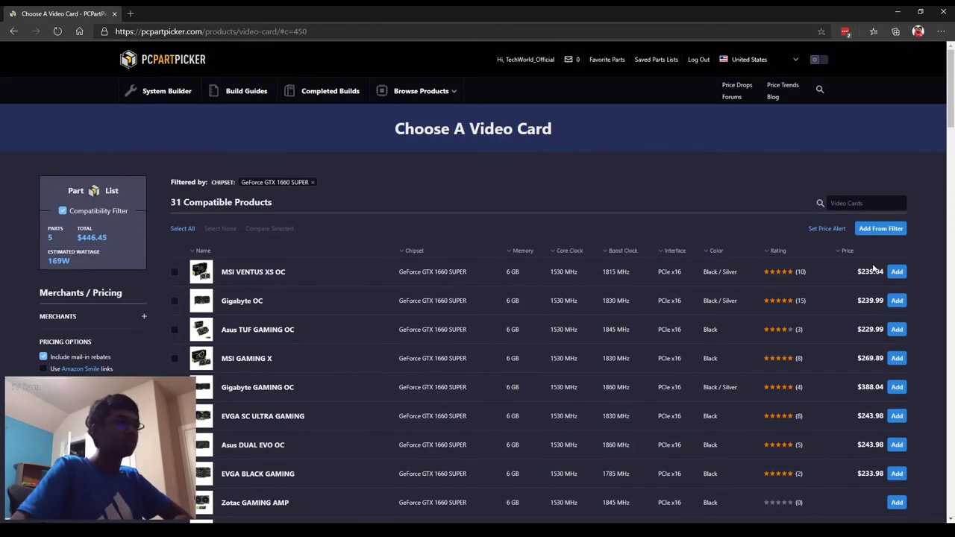
left_click(869, 255)
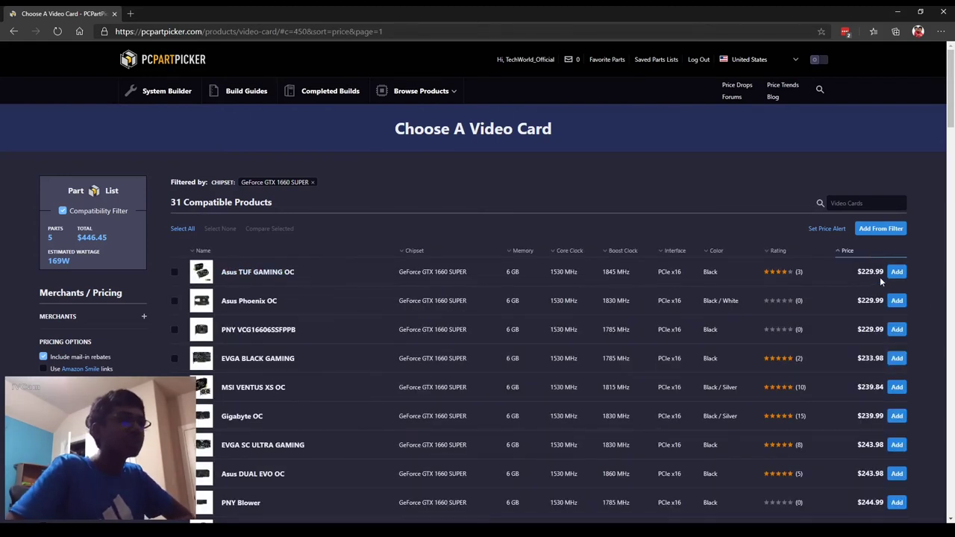
left_click(897, 273)
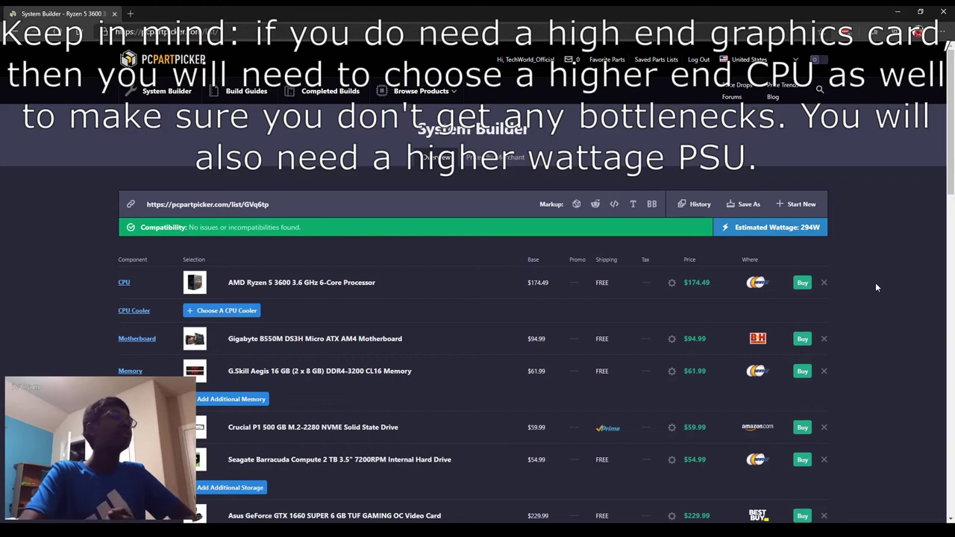
Step: Open the case list, look over its filters, and sort the cases by lowest price first
scroll(861, 464, "down", 3)
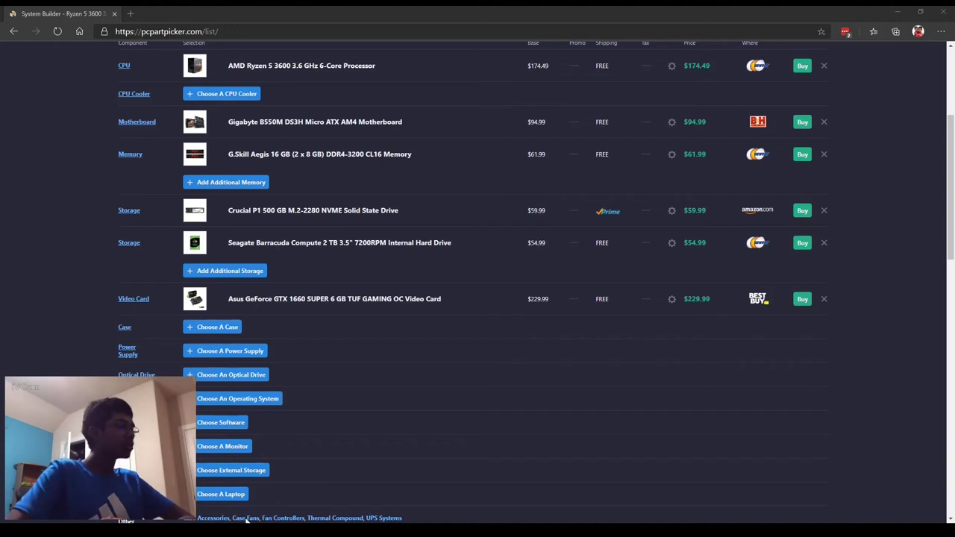
left_click(219, 328)
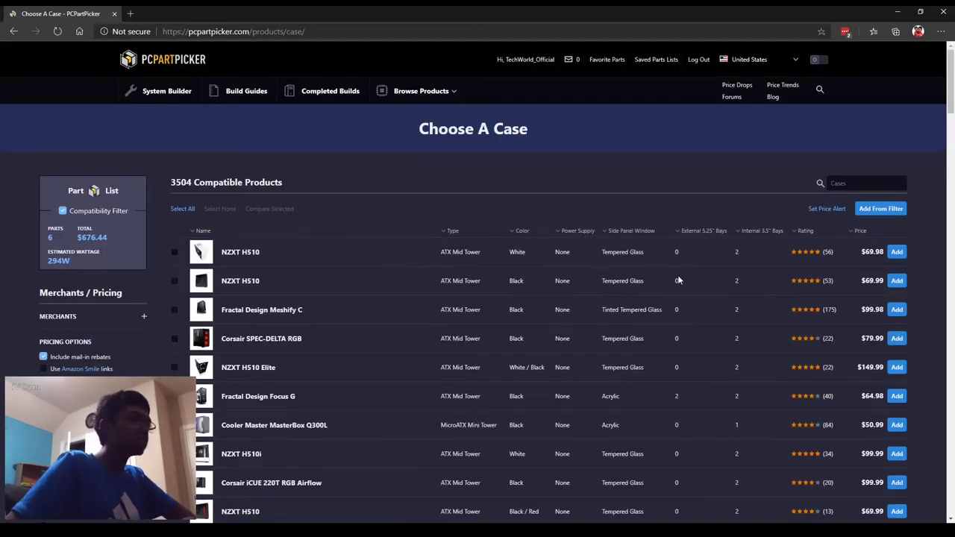
scroll(108, 320, "down", 4)
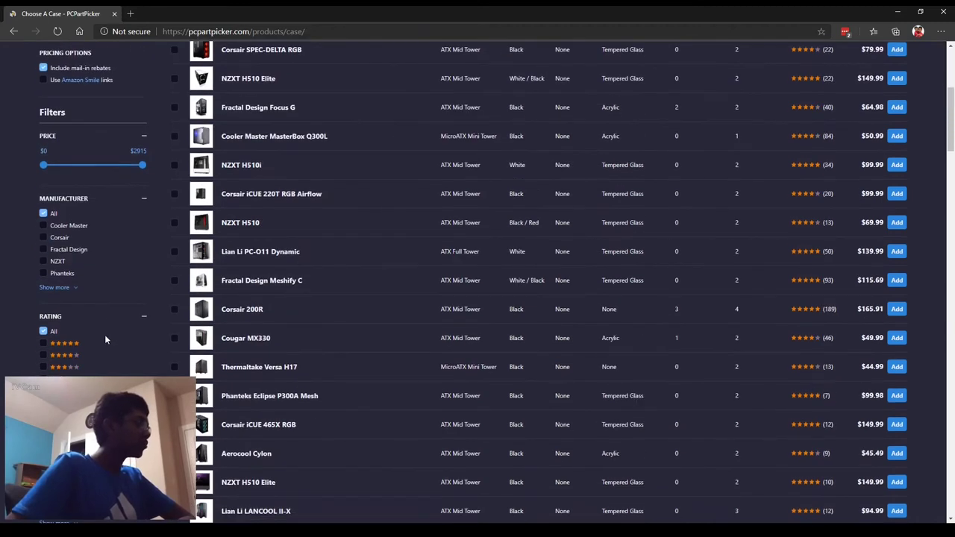
scroll(105, 340, "down", 2)
left_click(77, 354)
left_click(44, 305)
scroll(431, 262, "up", 6)
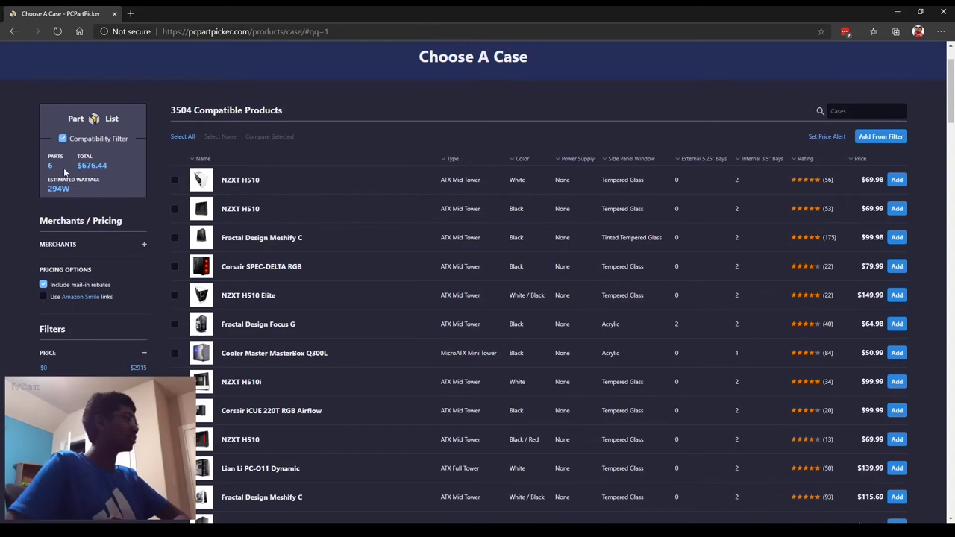
scroll(94, 224, "down", 5)
scroll(93, 252, "down", 5)
scroll(87, 332, "down", 1)
scroll(87, 333, "up", 11)
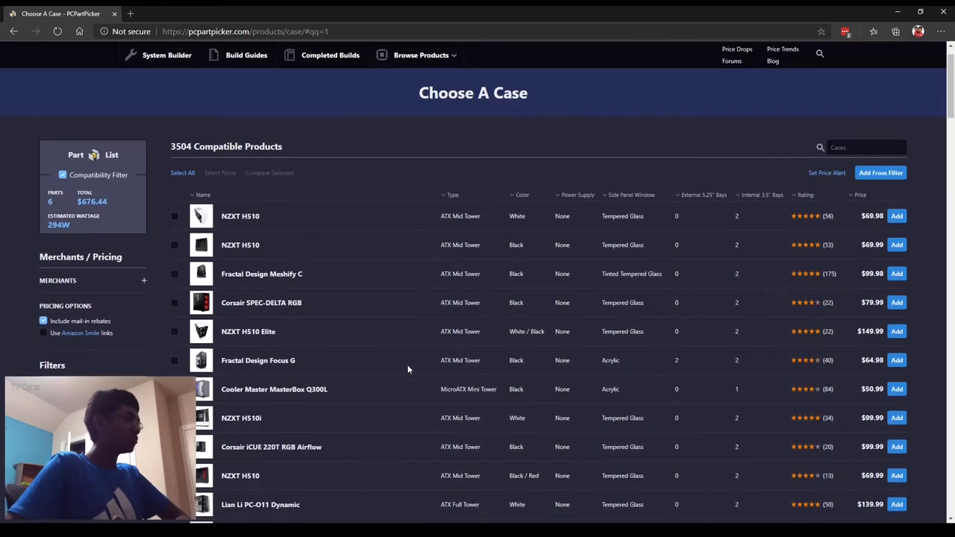
scroll(408, 368, "up", 1)
left_click(876, 236)
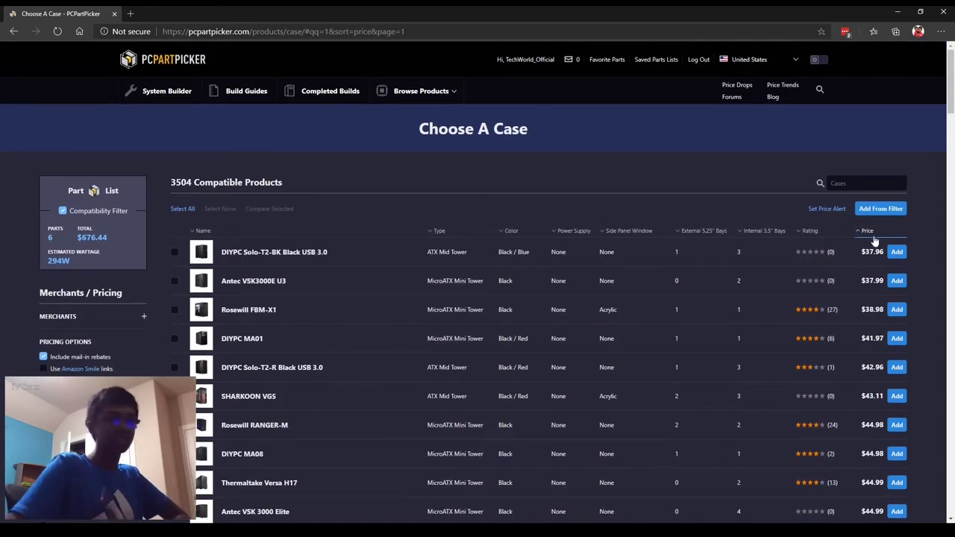
Step: View the product photos of the Thermaltake Versa H17 case and add it to the build
scroll(522, 275, "down", 1)
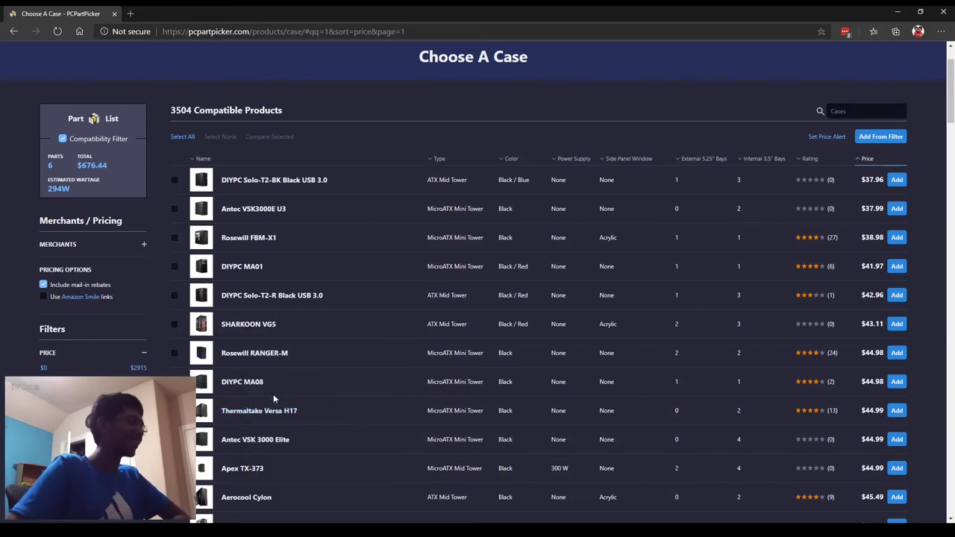
scroll(287, 384, "down", 1)
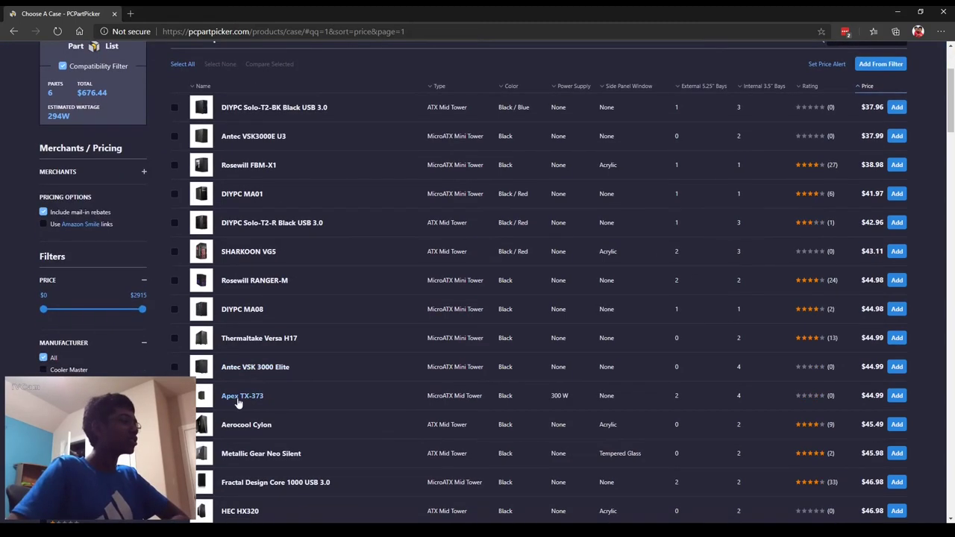
left_click(241, 341)
left_click(333, 272)
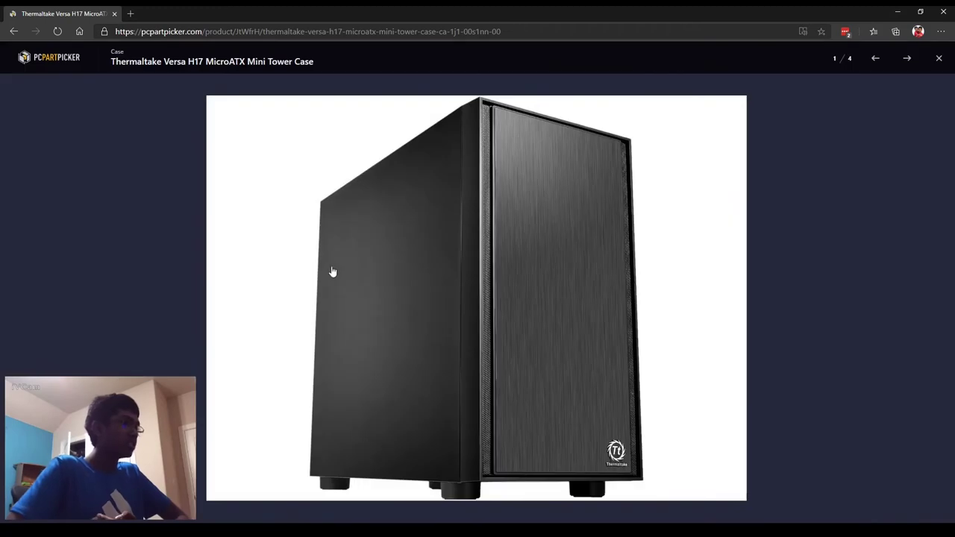
left_click(907, 58)
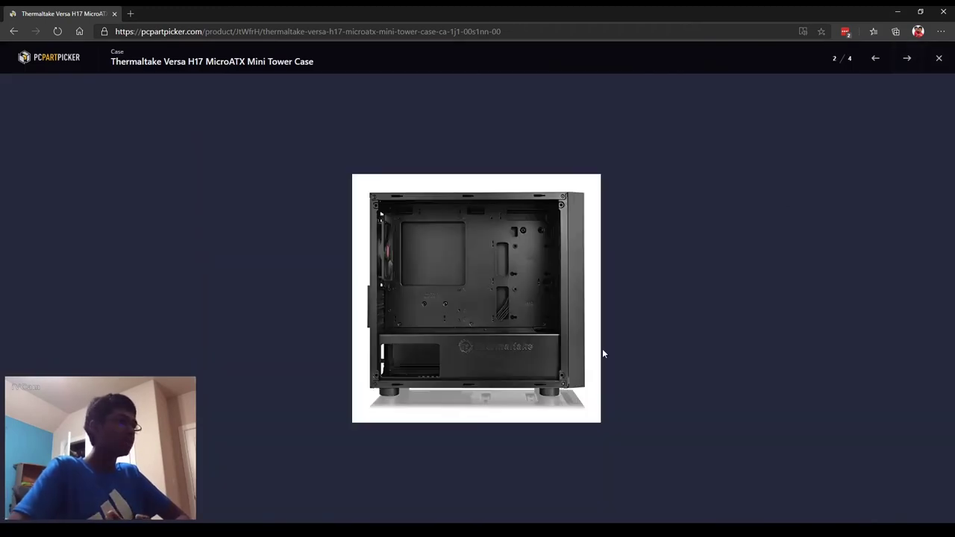
left_click(903, 61)
left_click(903, 61)
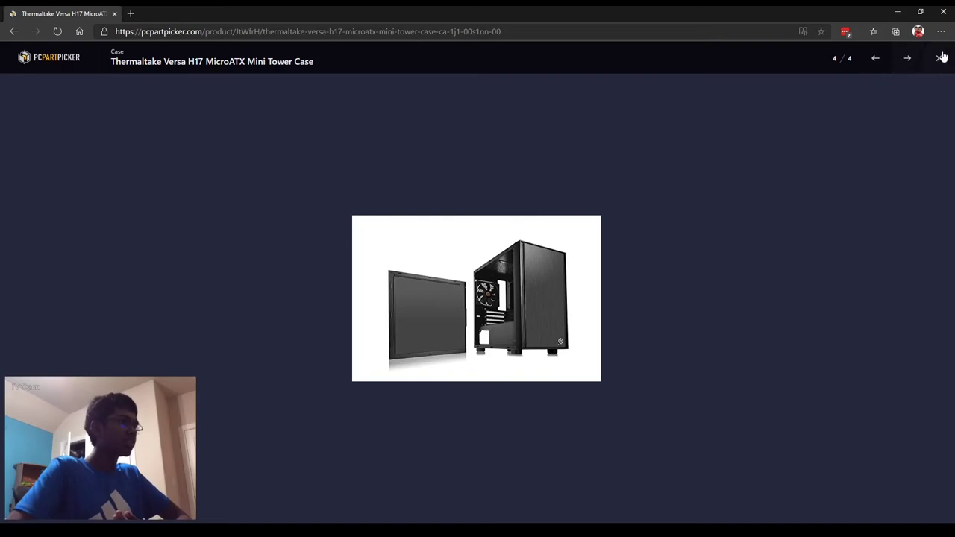
left_click(938, 58)
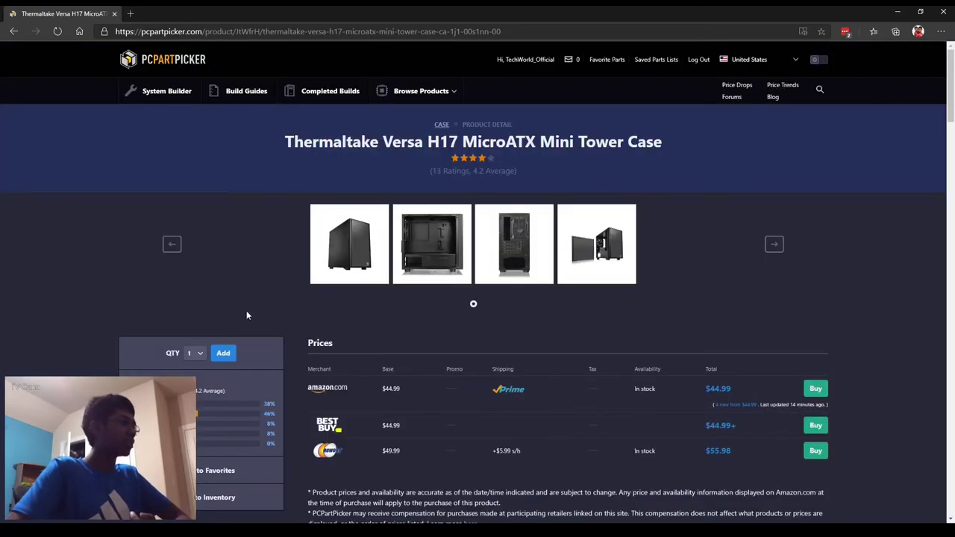
left_click(223, 353)
Step: Check the build's estimated wattage and open the power supply list
scroll(868, 462, "down", 3)
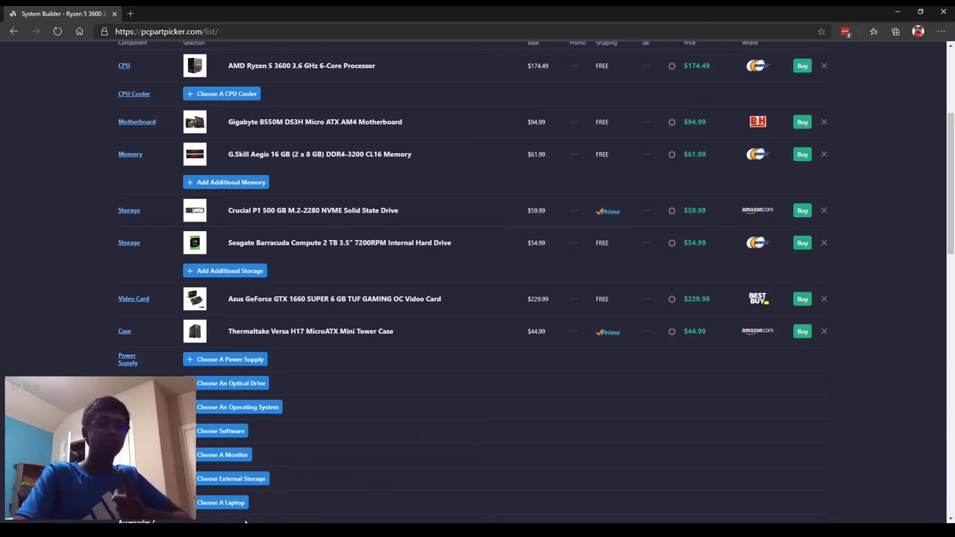
scroll(392, 377, "up", 3)
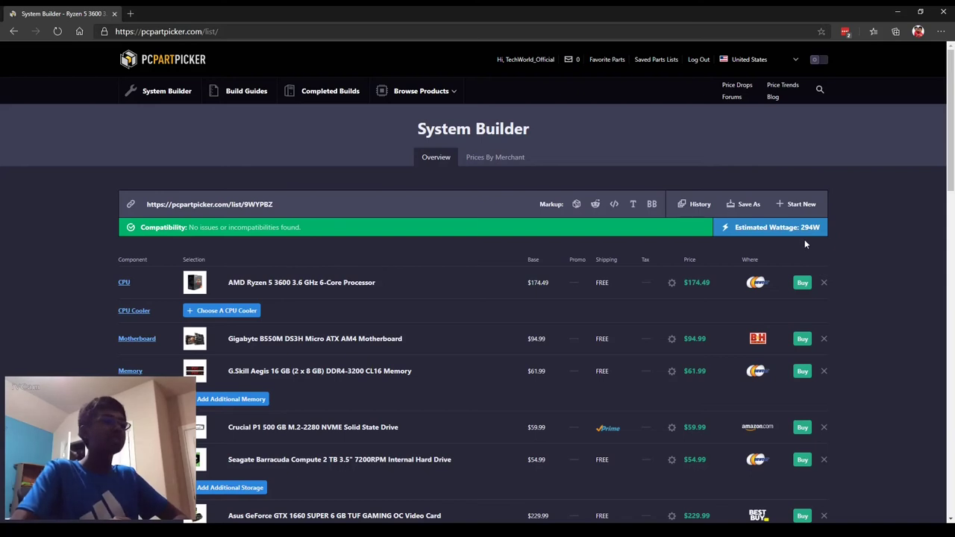
scroll(215, 362, "down", 4)
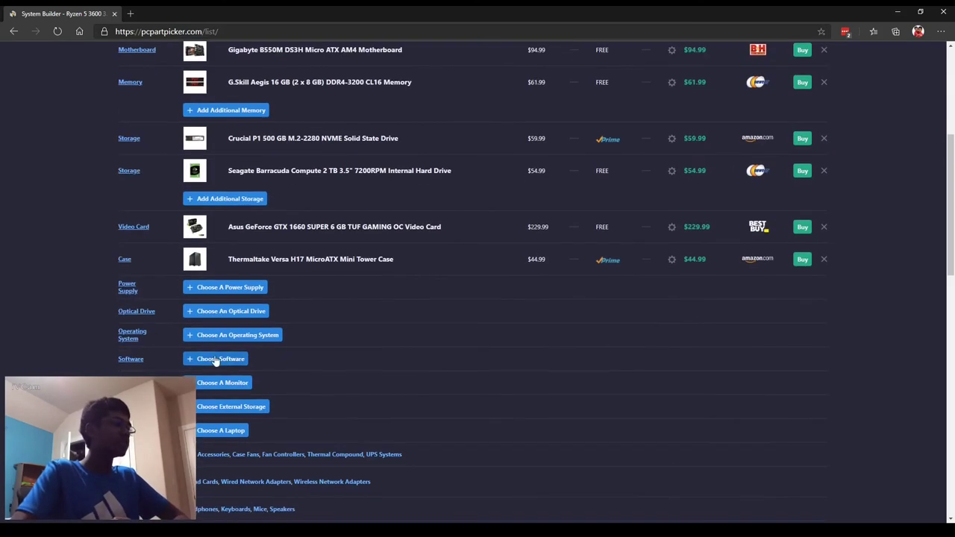
left_click(217, 291)
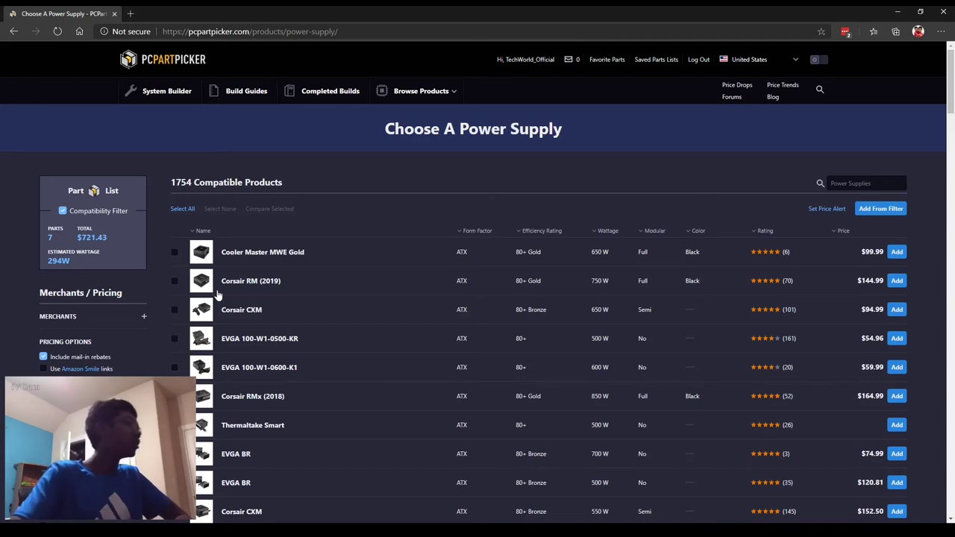
Step: Set the power supply filter's minimum wattage to 450 W and restrict the efficiency rating to 80+ Bronze
scroll(122, 277, "down", 3)
scroll(128, 282, "down", 7)
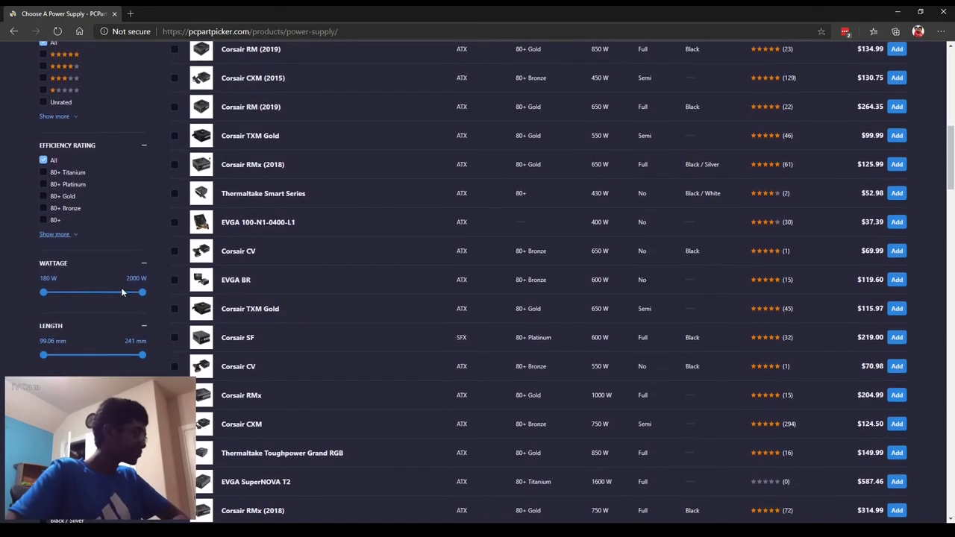
scroll(121, 288, "up", 10)
scroll(121, 293, "down", 3)
scroll(127, 287, "down", 15)
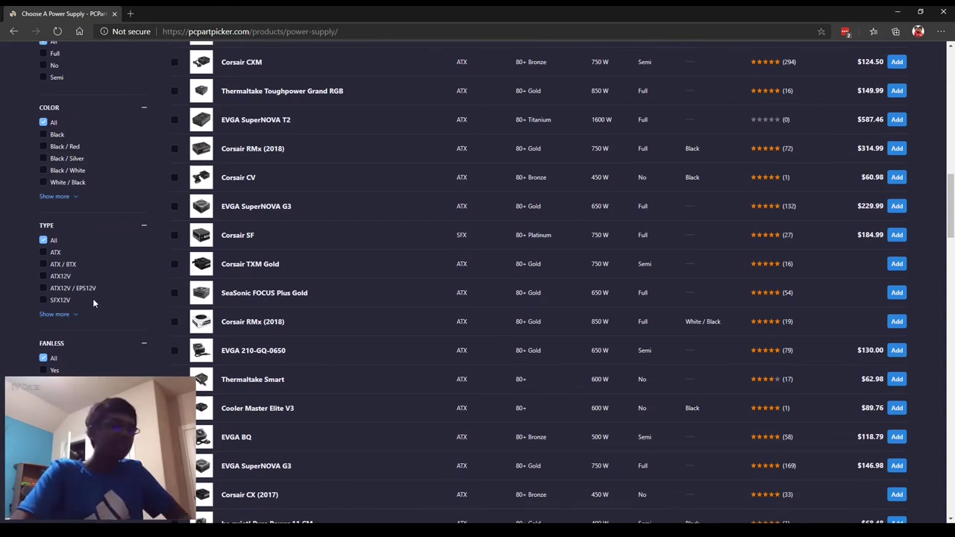
scroll(92, 302, "down", 3)
scroll(45, 352, "down", 6)
scroll(41, 345, "up", 12)
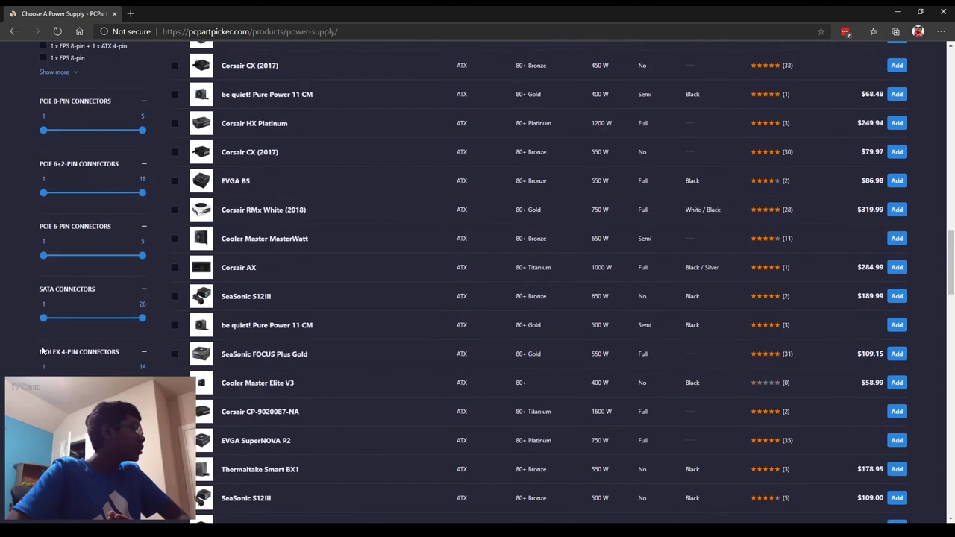
scroll(44, 349, "up", 3)
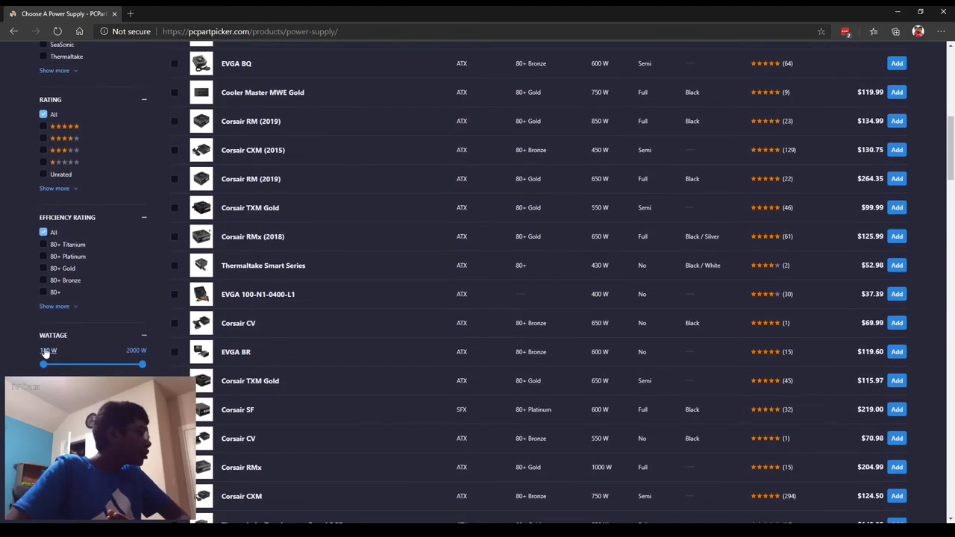
left_click(45, 348)
type("450")
key("Return")
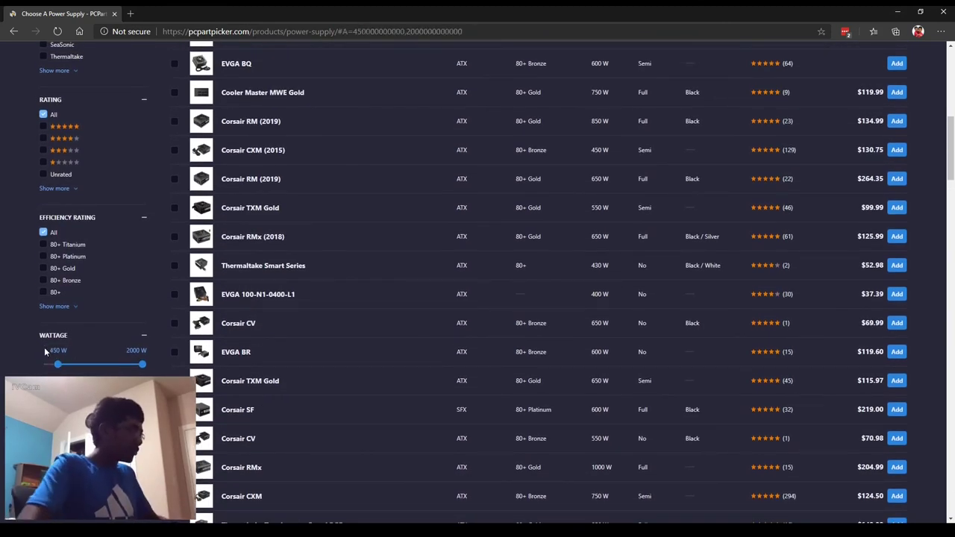
left_click(43, 281)
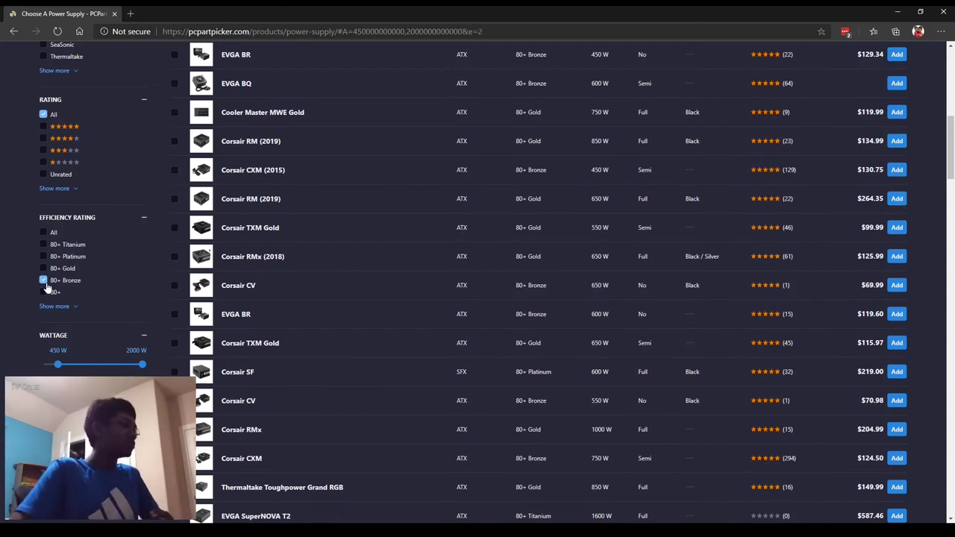
Step: Sort the filtered power supplies by lowest price and add the SeaSonic S12III 450 W to the build
scroll(405, 316, "up", 4)
scroll(405, 321, "up", 1)
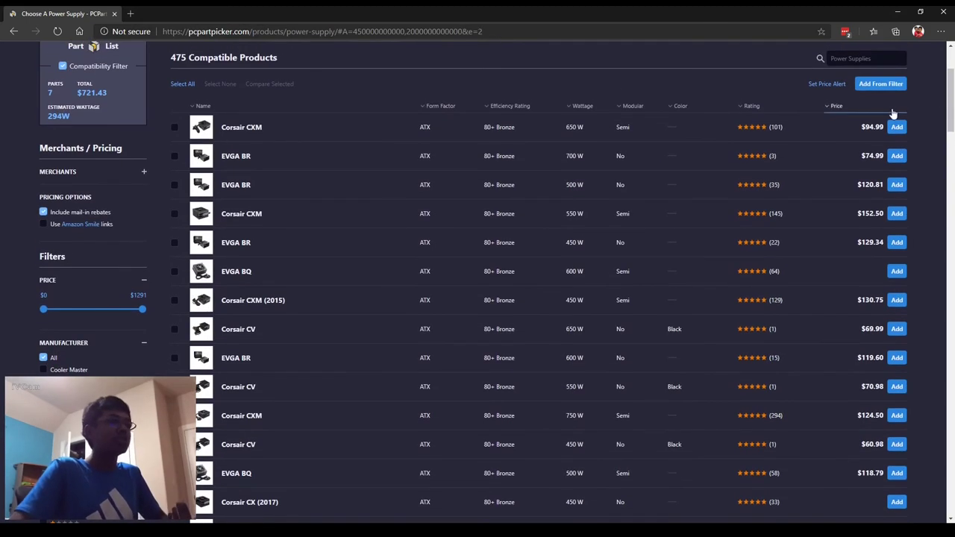
left_click(871, 110)
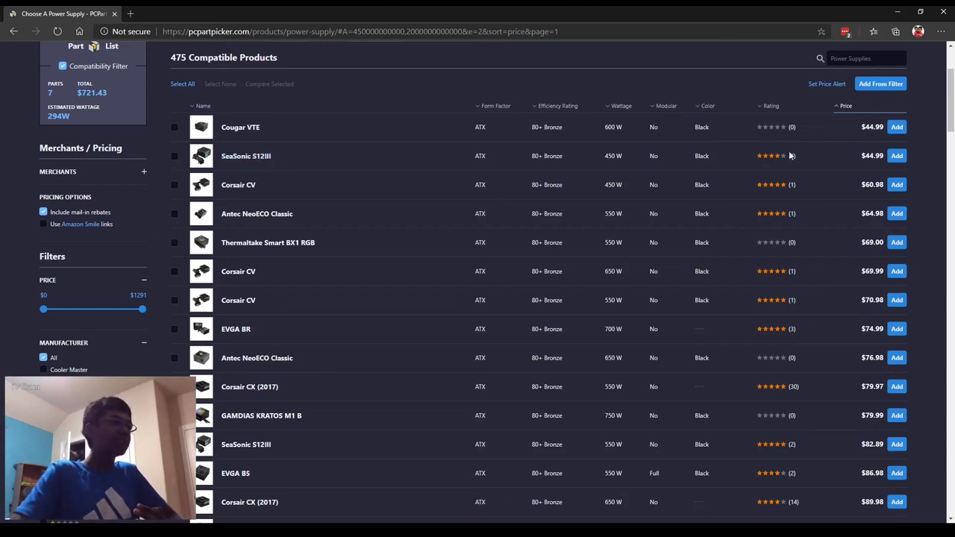
left_click(898, 159)
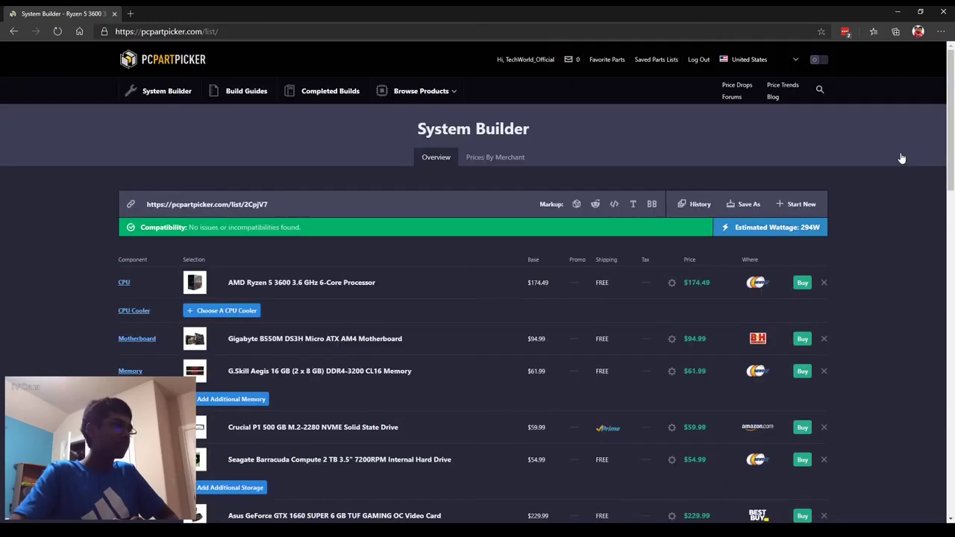
Step: Review the selected components in the parts list and check the build's total price
scroll(876, 127, "down", 3)
scroll(871, 139, "up", 1)
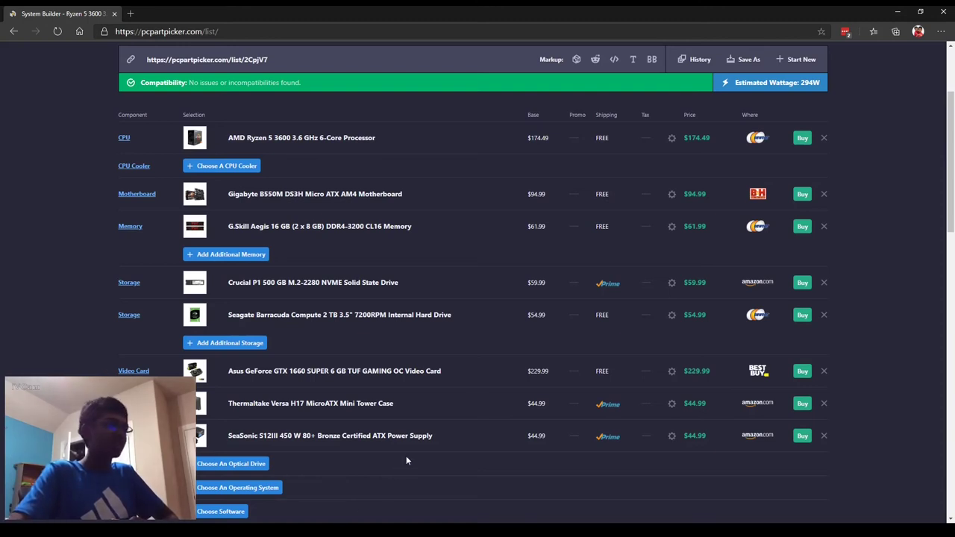
scroll(405, 461, "down", 4)
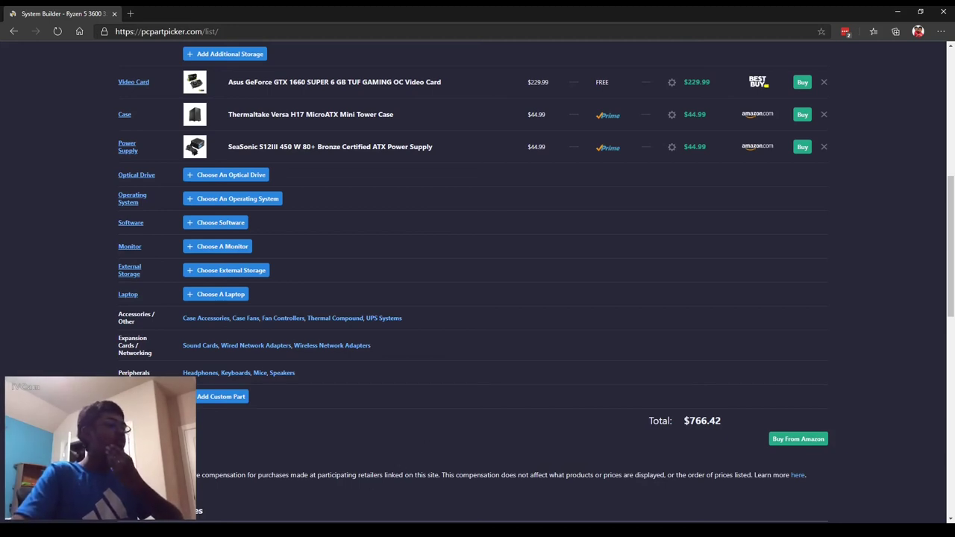
scroll(866, 462, "up", 6)
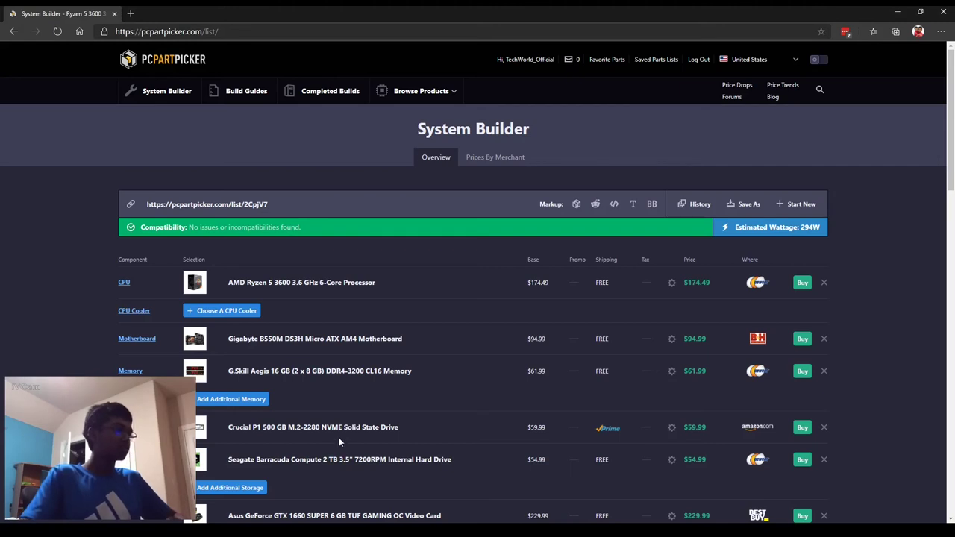
Step: Remove the Crucial P1 500 GB solid state drive from the build and open the storage list
scroll(338, 437, "down", 1)
scroll(339, 442, "down", 1)
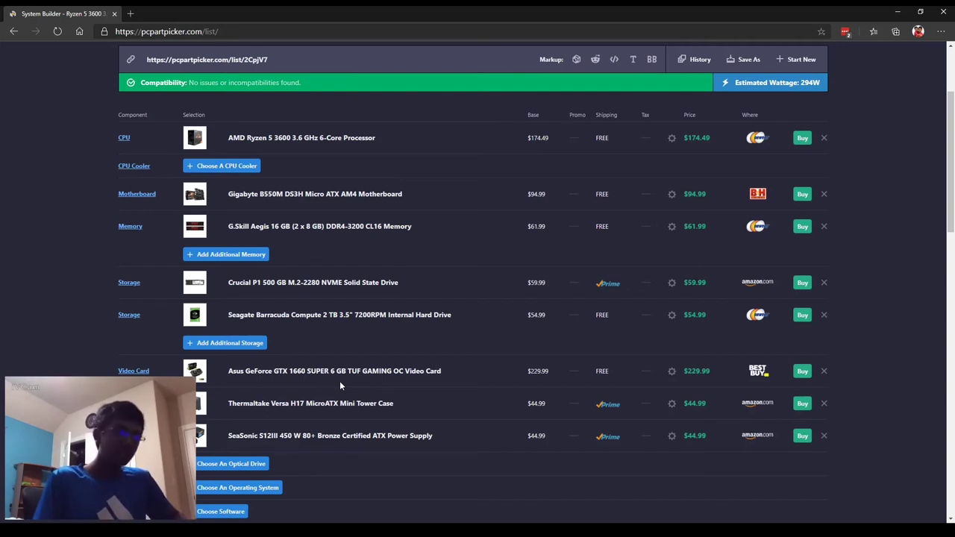
left_click(824, 283)
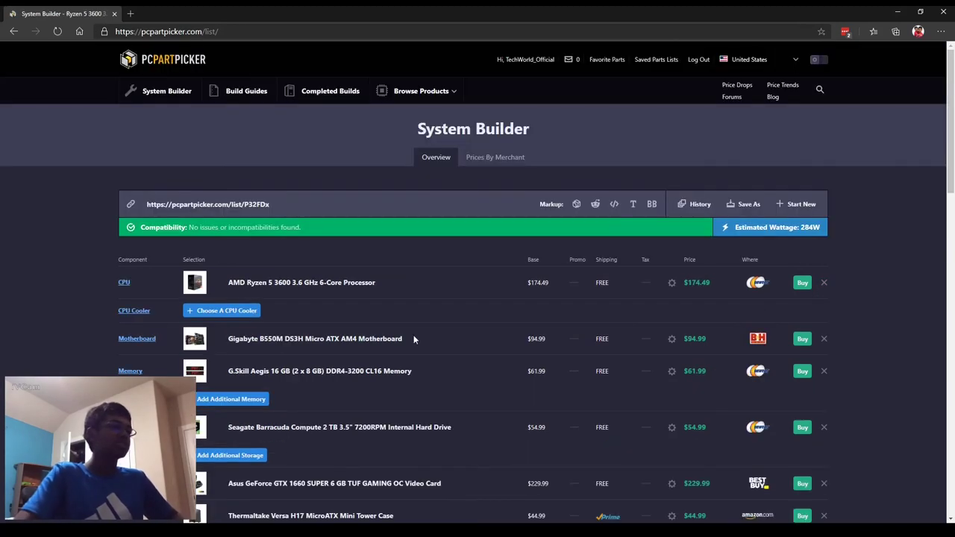
left_click(245, 456)
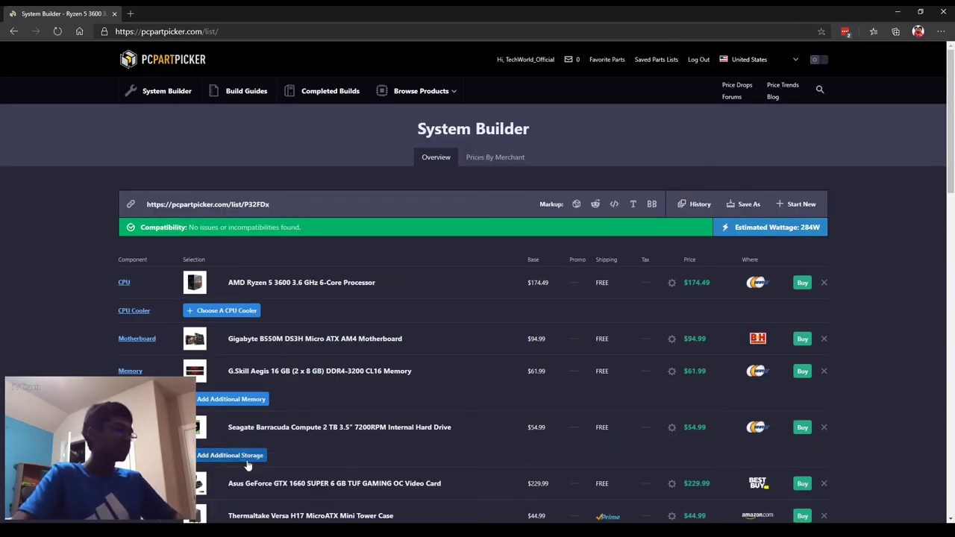
Step: Set the storage filter's minimum capacity to 480 GB and restrict the type to SSD
scroll(246, 459, "down", 4)
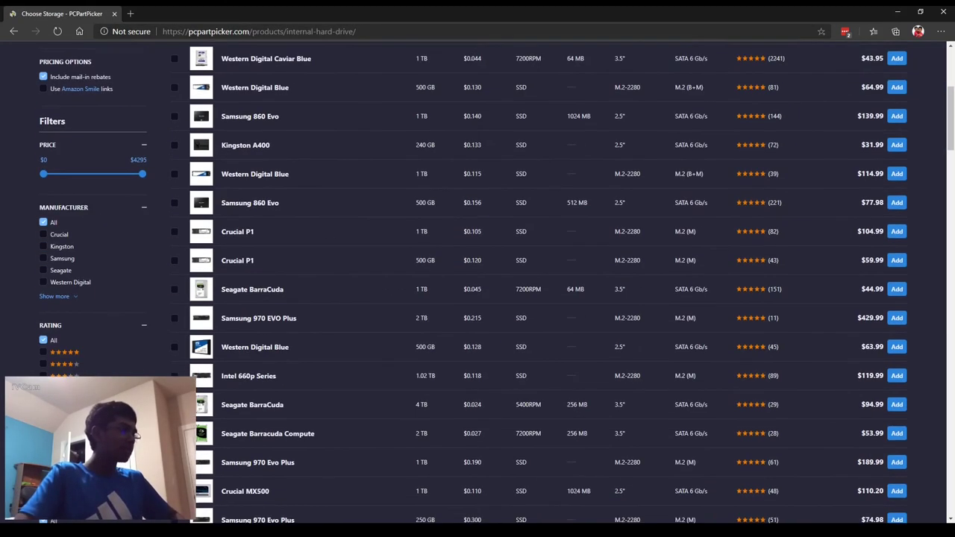
scroll(473, 282, "down", 2)
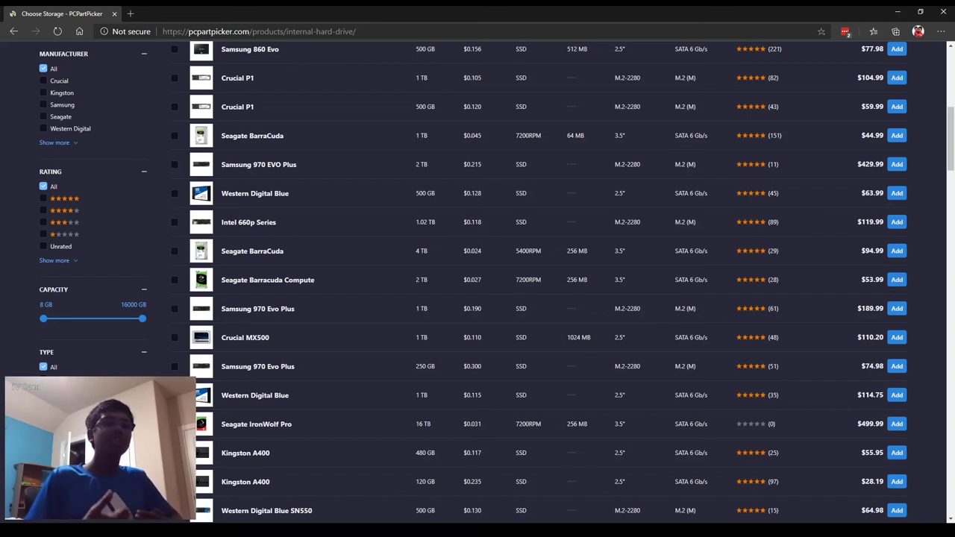
left_click(47, 306)
type("480")
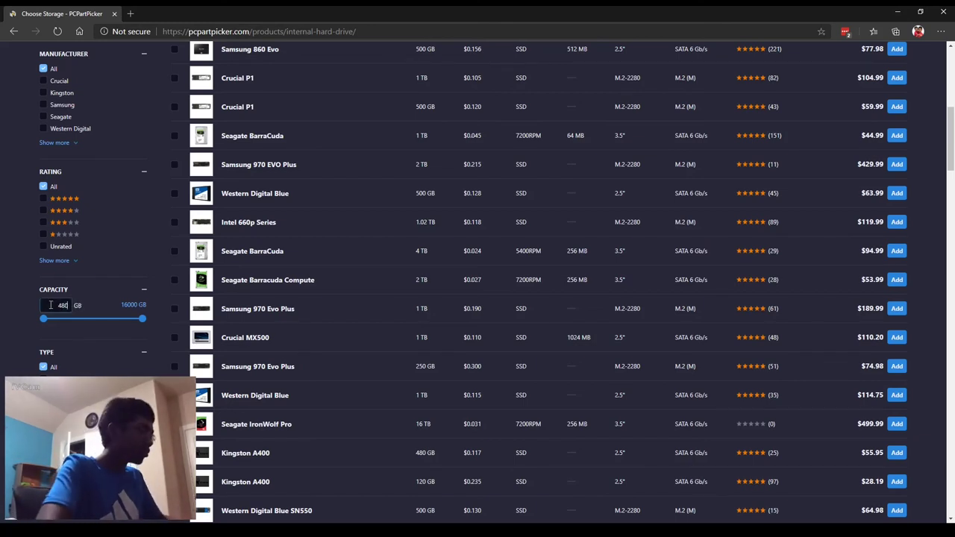
key("Return")
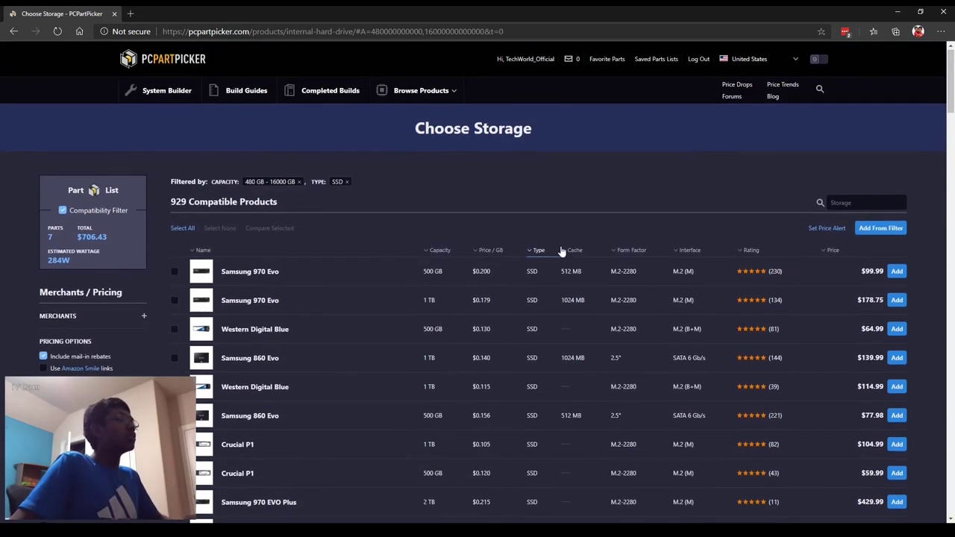
Step: Sort the filtered SSDs by lowest price and add the Team GX2 512 GB drive to the build
left_click(862, 252)
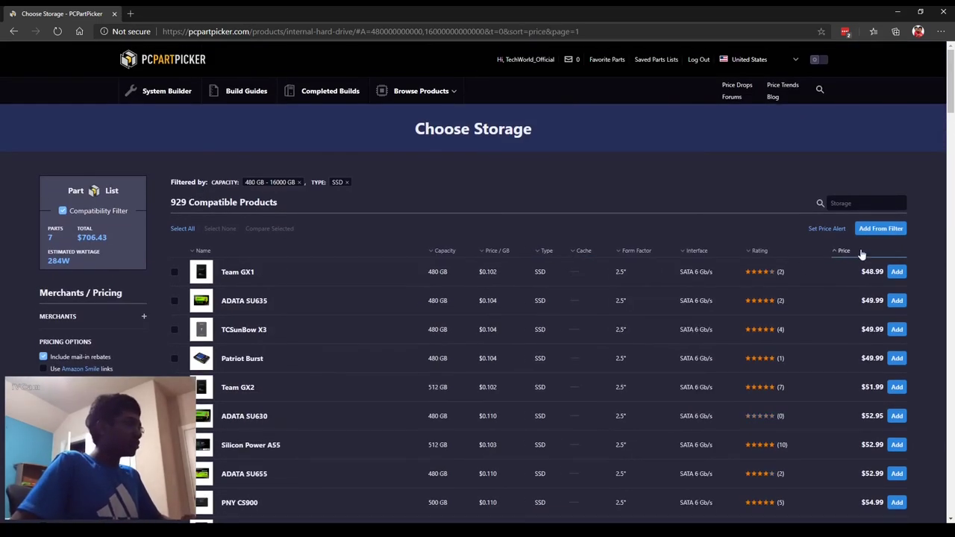
scroll(433, 271, "down", 1)
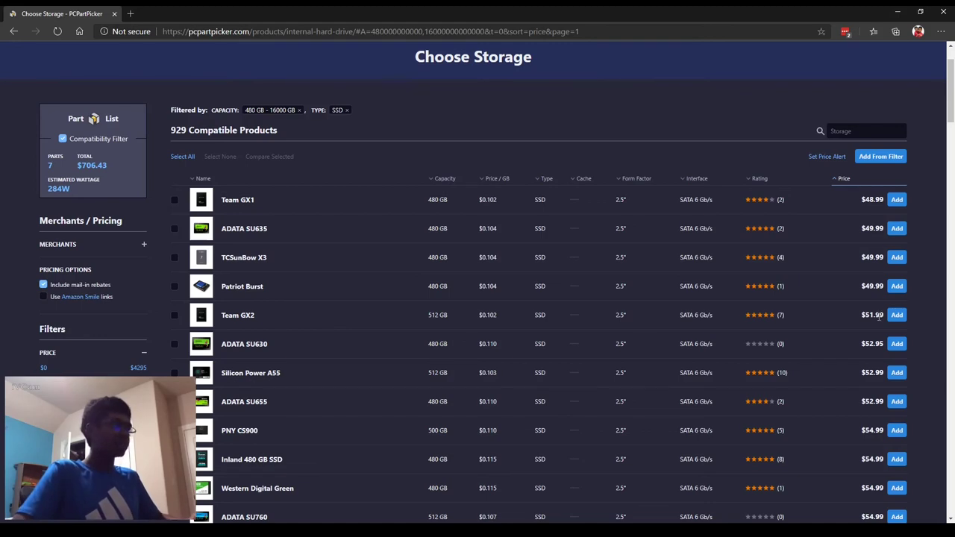
left_click(897, 316)
scroll(881, 332, "down", 3)
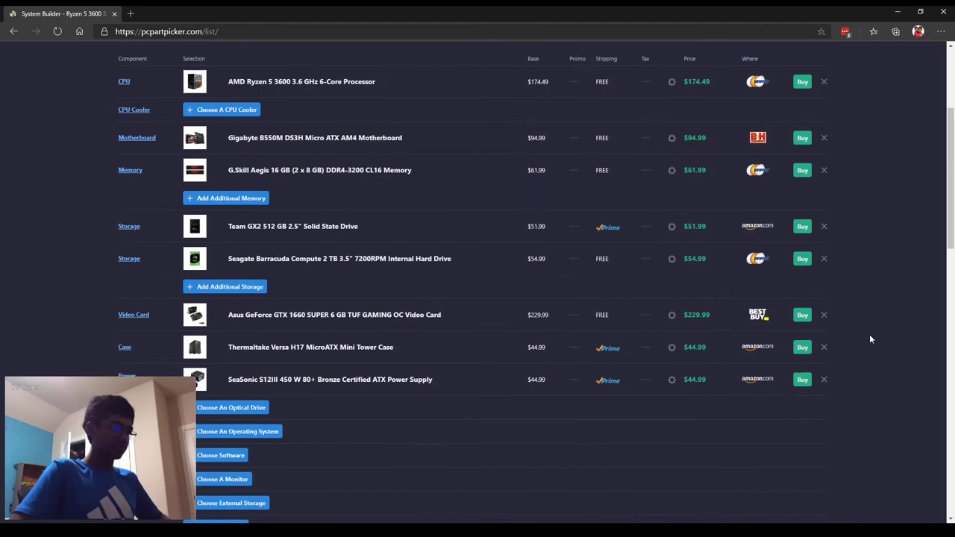
Step: Go over every selected component with its price and merchant, and check the revised build's total price
scroll(869, 340, "down", 1)
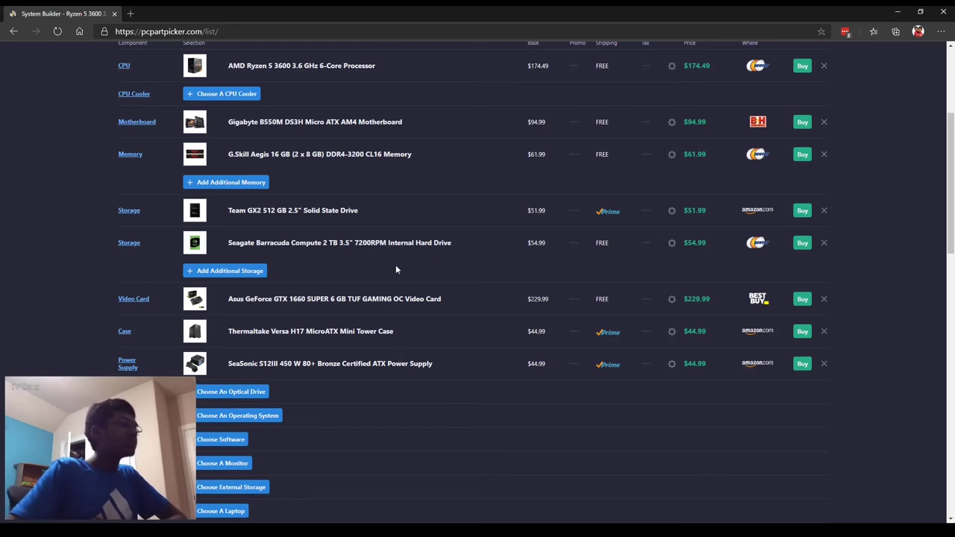
scroll(396, 267, "up", 1)
scroll(396, 265, "up", 2)
scroll(398, 278, "down", 2)
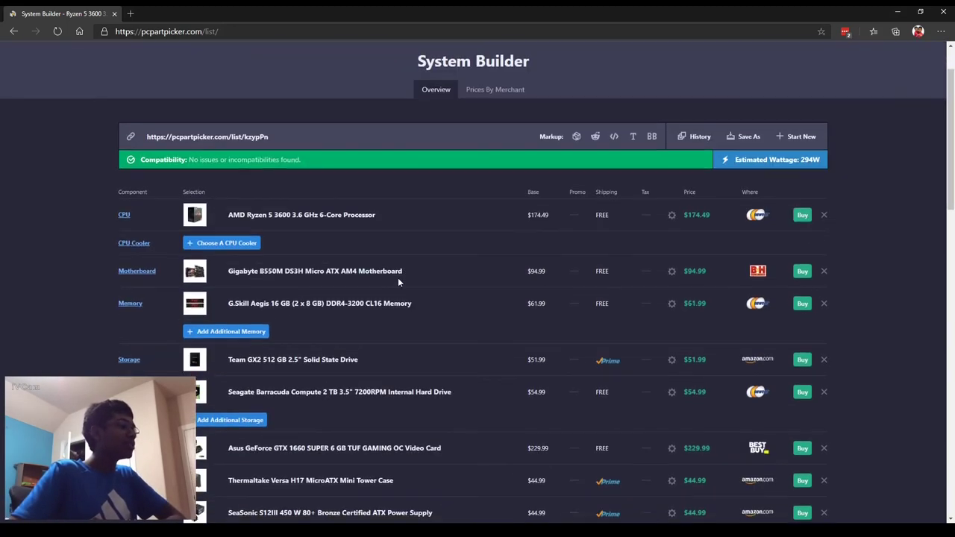
scroll(397, 297, "down", 2)
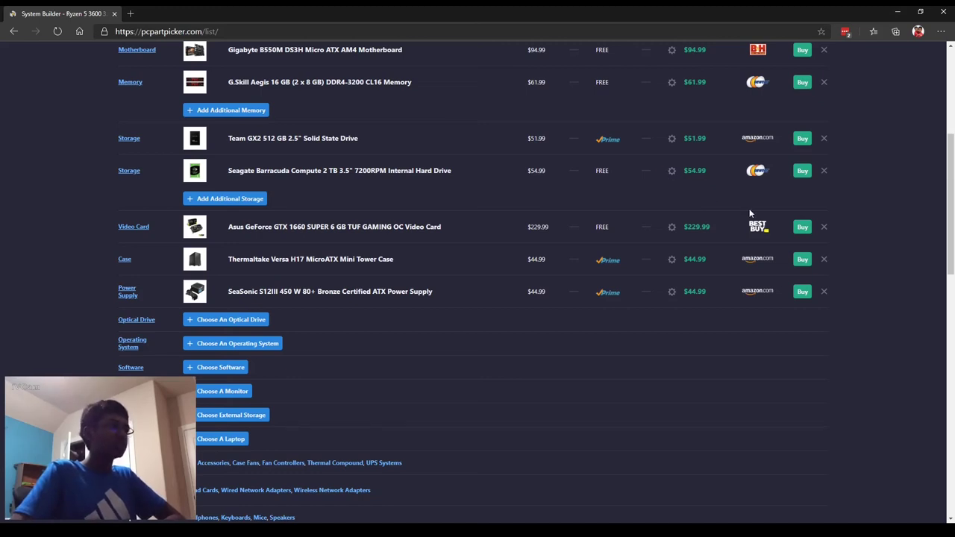
scroll(742, 206, "down", 1)
scroll(752, 212, "up", 2)
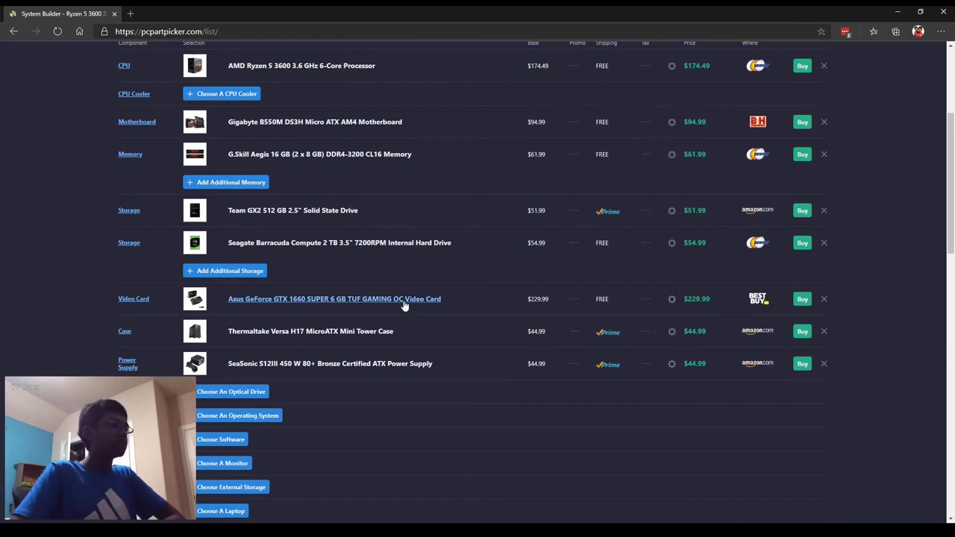
scroll(406, 302, "down", 3)
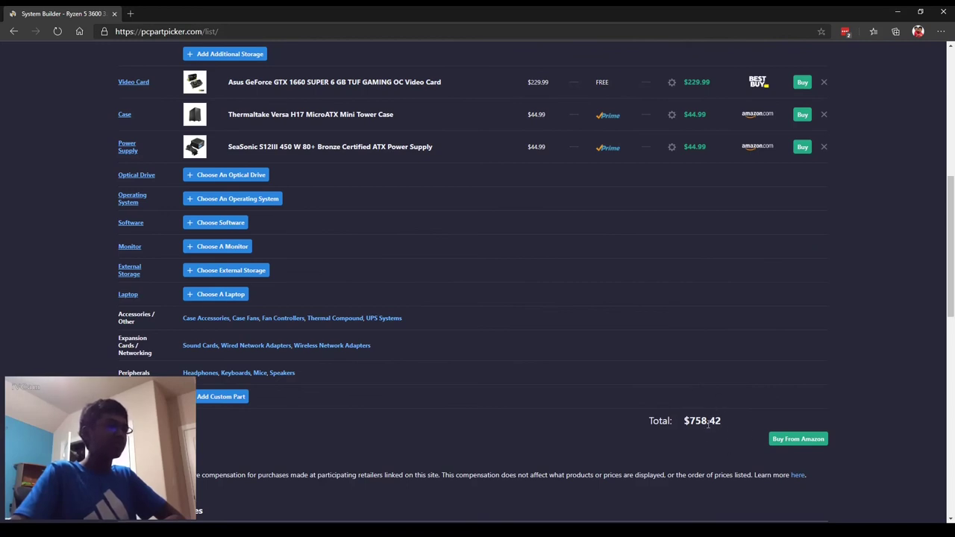
scroll(723, 419, "up", 2)
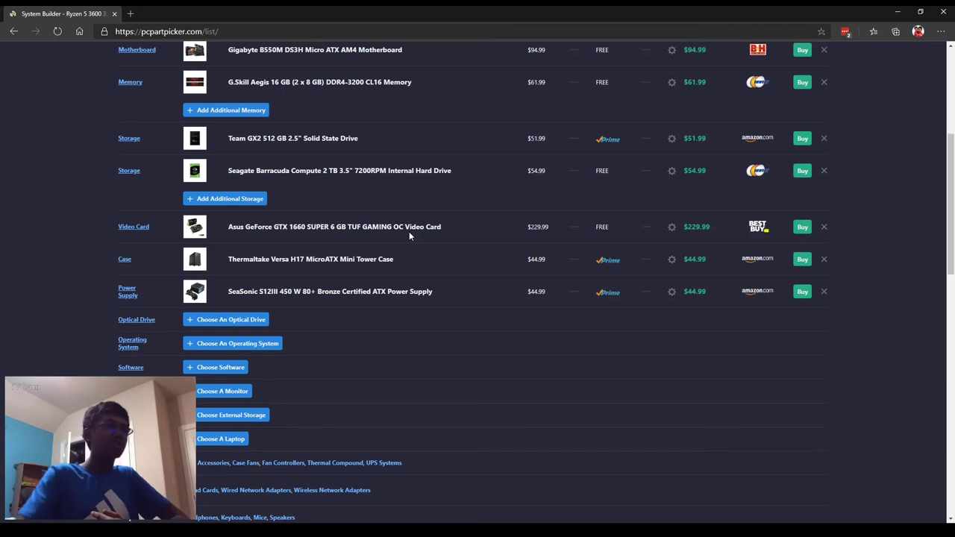
Step: Remove the Asus GeForce GTX 1660 SUPER from the build and open the video card list
left_click(824, 227)
scroll(356, 415, "down", 2)
left_click(248, 372)
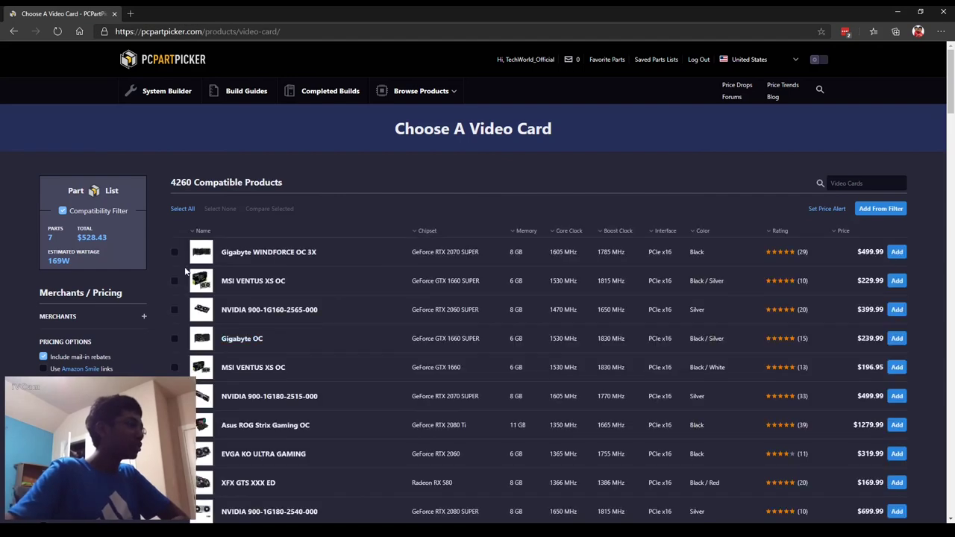
Step: Restrict the video cards to the GeForce GTX 1650 SUPER chipset and sort them by lowest price
scroll(94, 328, "down", 10)
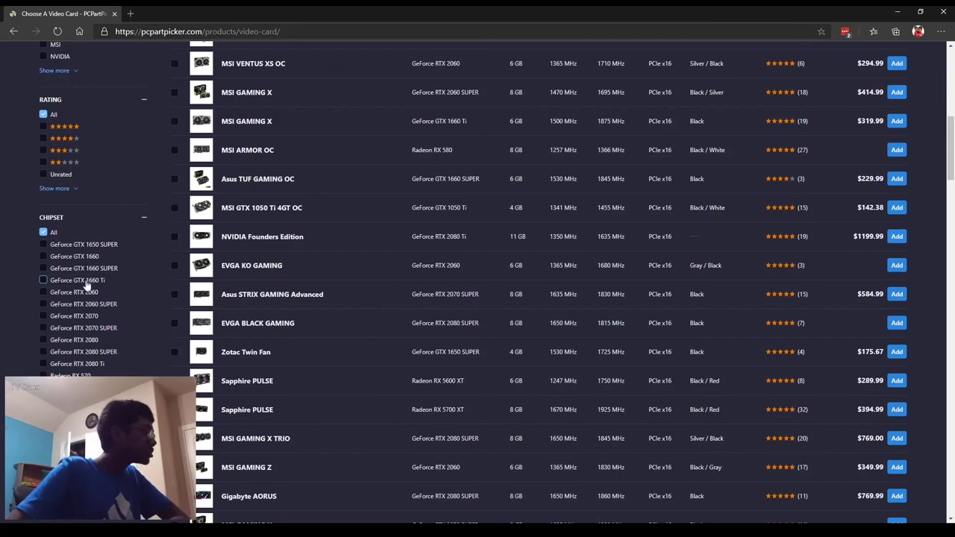
left_click(90, 245)
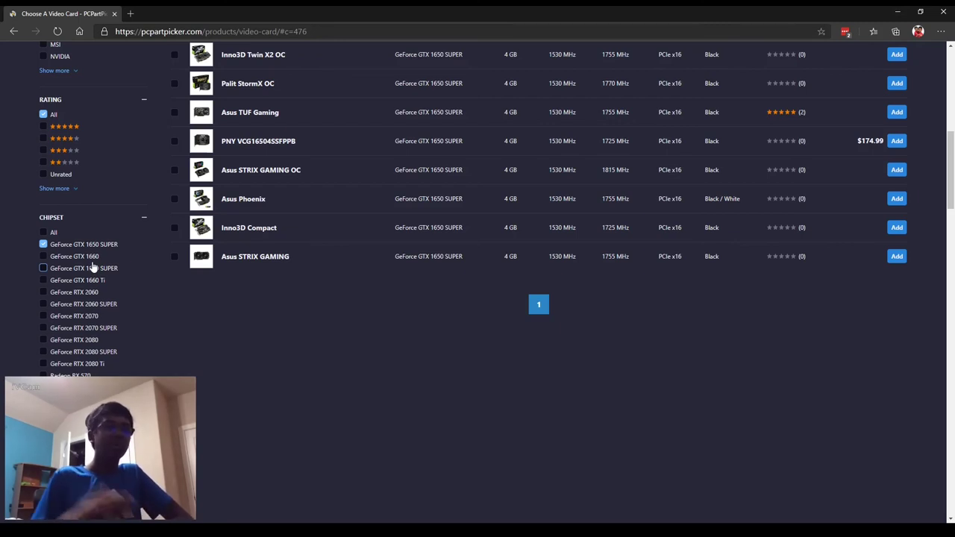
left_click(542, 309)
left_click(846, 251)
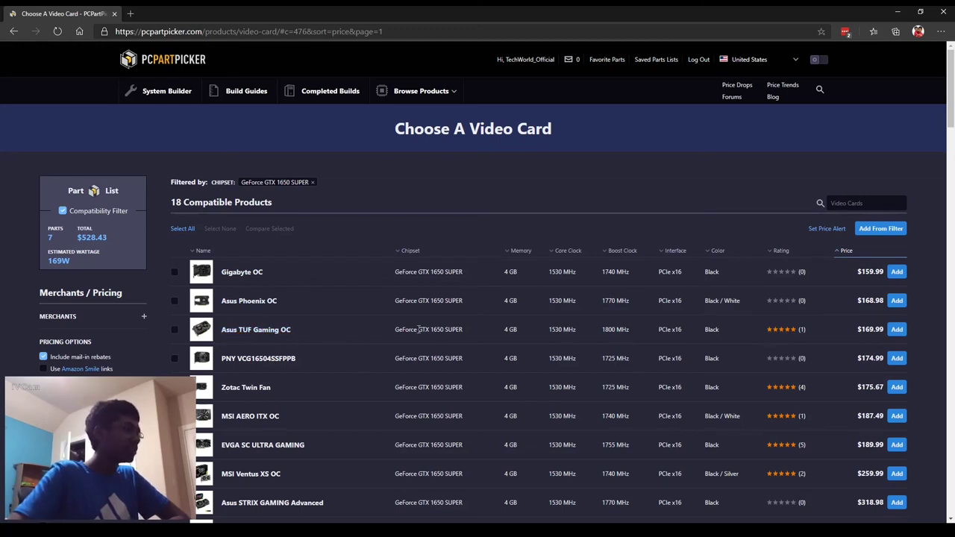
Step: View the product page of the Asus TUF Gaming OC GTX 1650 SUPER and add the card to the build
left_click(266, 332)
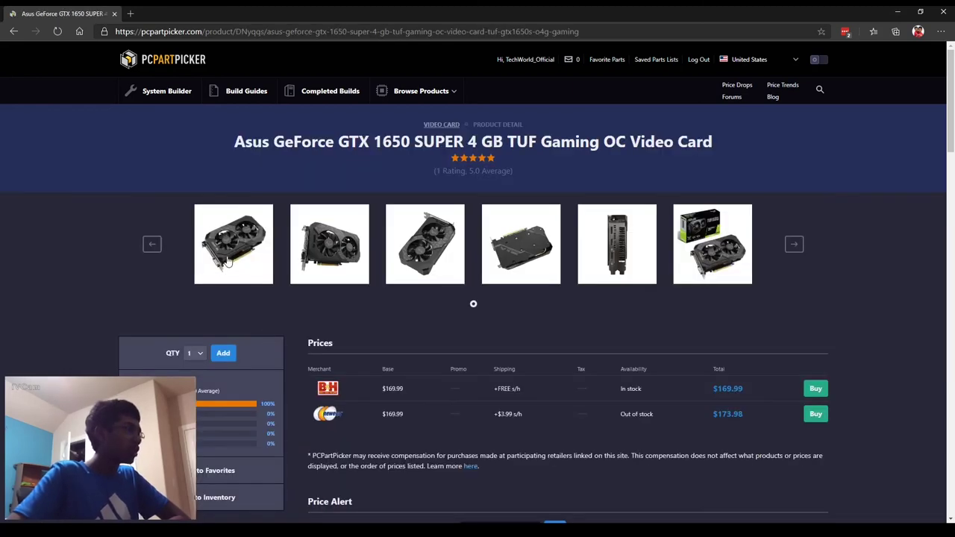
left_click(13, 31)
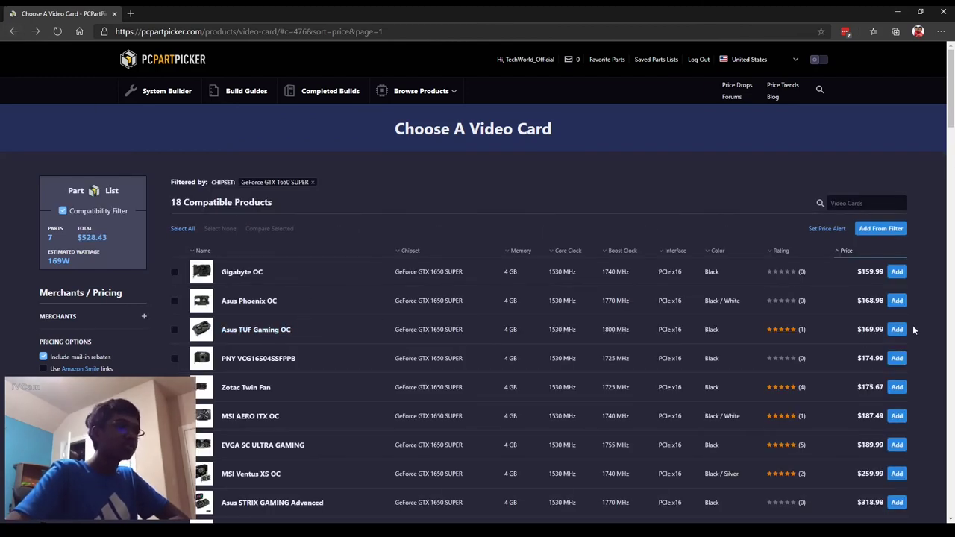
left_click(895, 333)
Step: Check the total price with the cheaper video card and look through the full parts list again
scroll(852, 245, "down", 10)
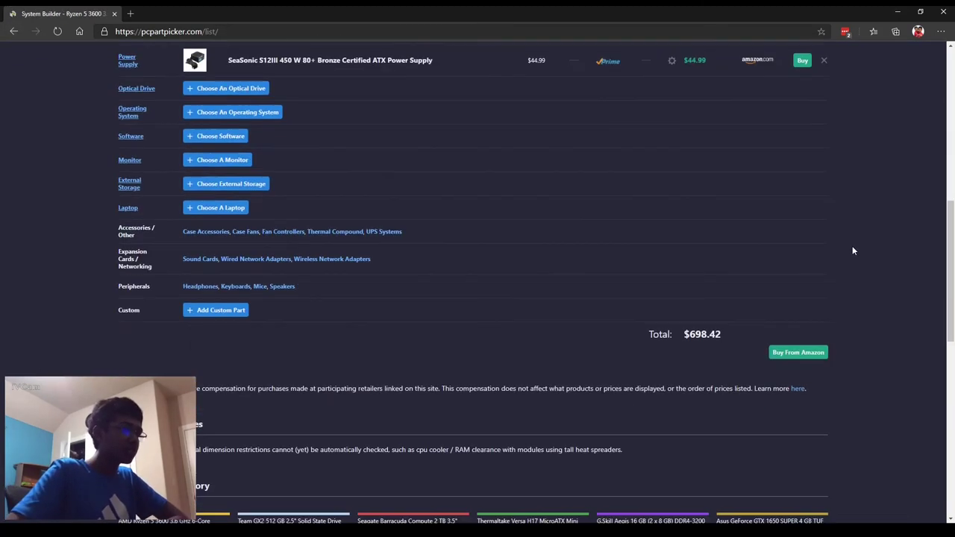
scroll(855, 249, "up", 1)
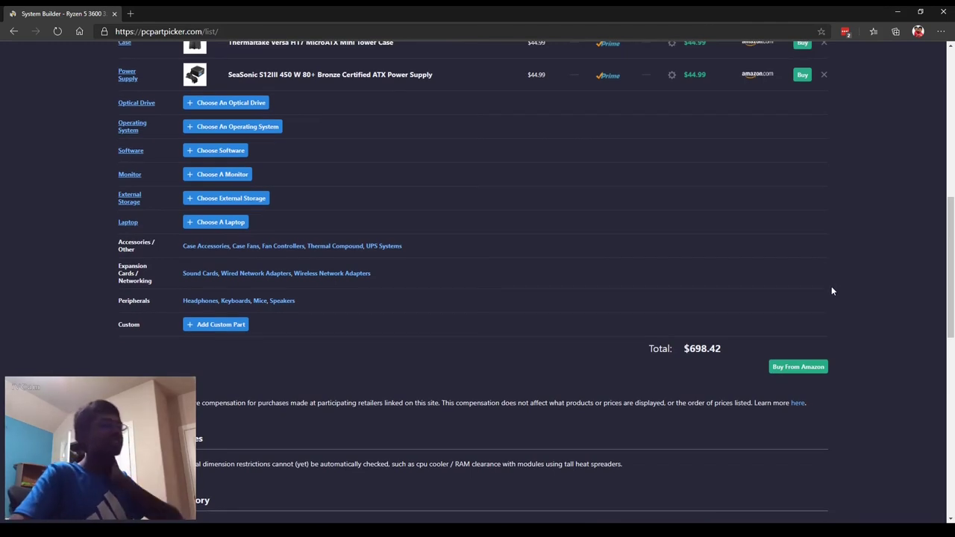
scroll(830, 288, "up", 2)
scroll(820, 291, "up", 4)
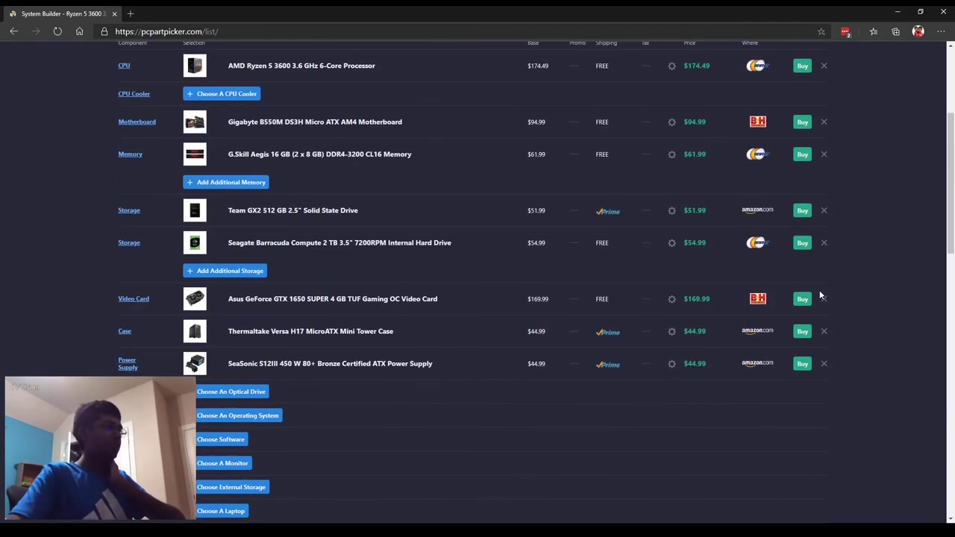
scroll(820, 293, "down", 1)
scroll(819, 294, "down", 4)
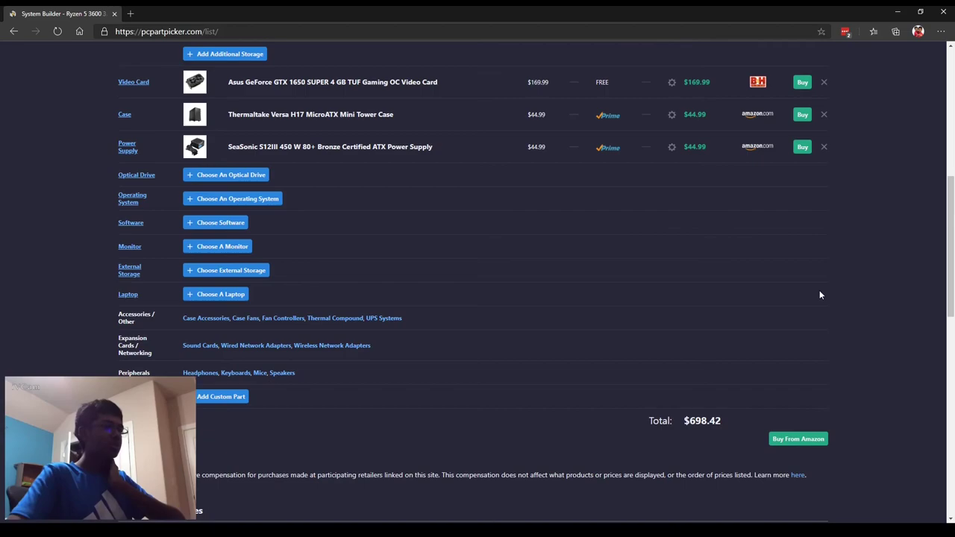
scroll(821, 294, "up", 5)
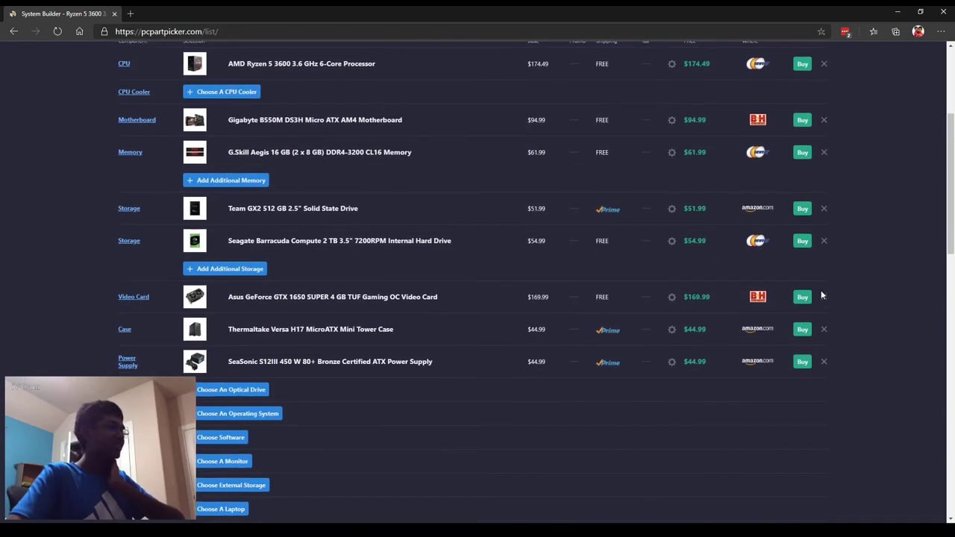